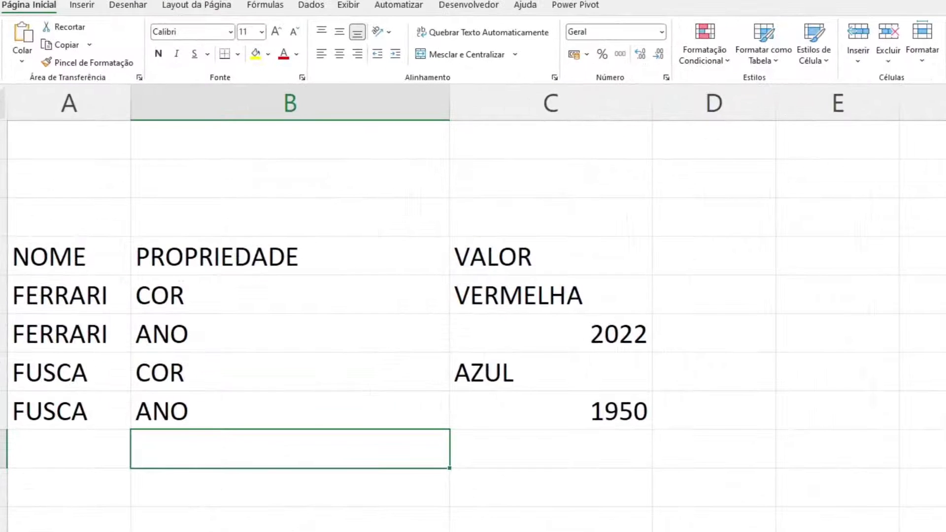
scroll(744, 348, down, 1)
drag(78, 152, 553, 264)
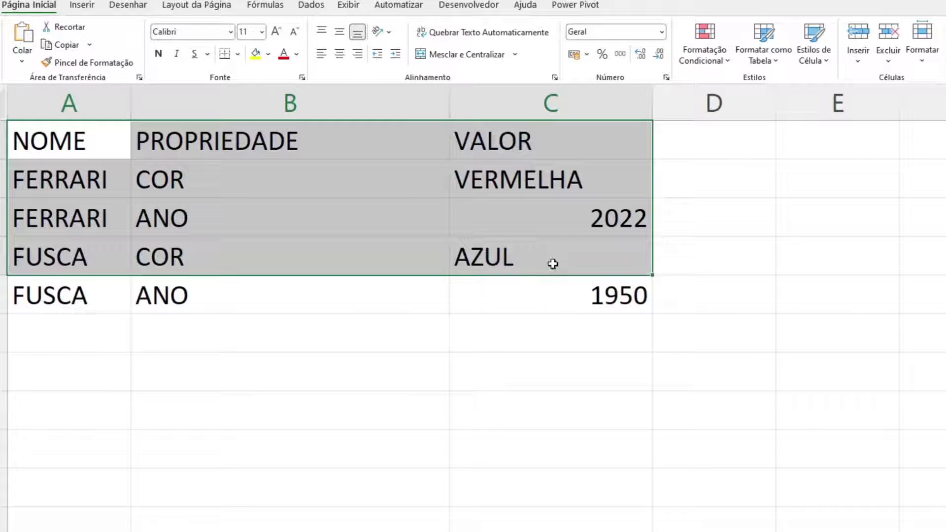
click(217, 150)
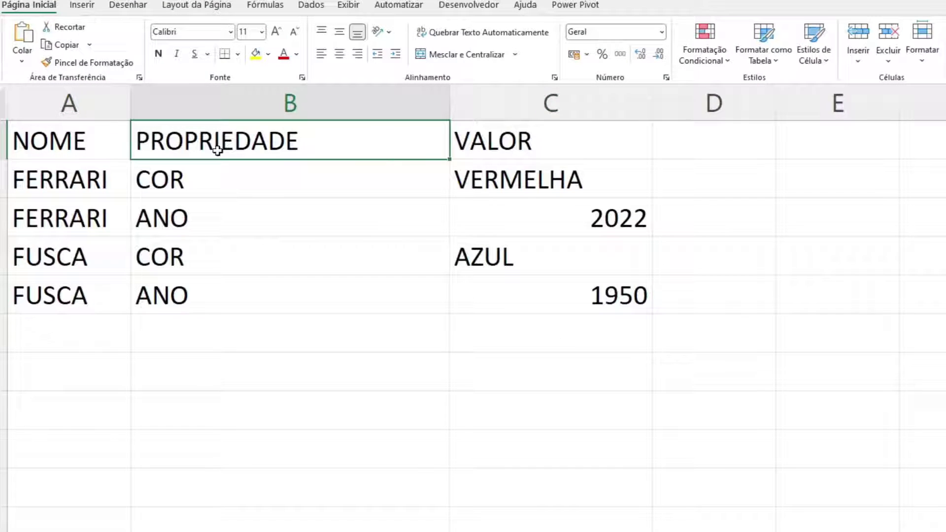
click(532, 134)
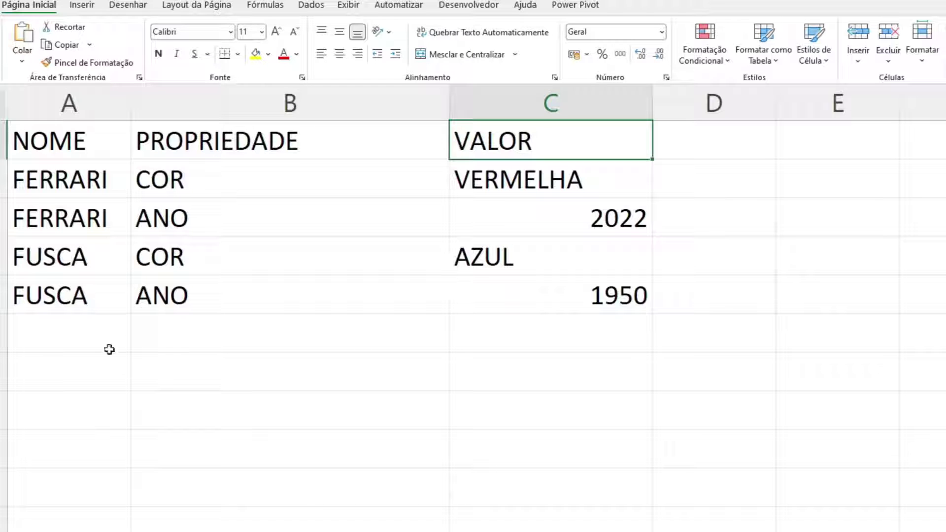
Enter the headers NOME, COR and ANO in cells A13:C13 below the existing data
click(89, 376)
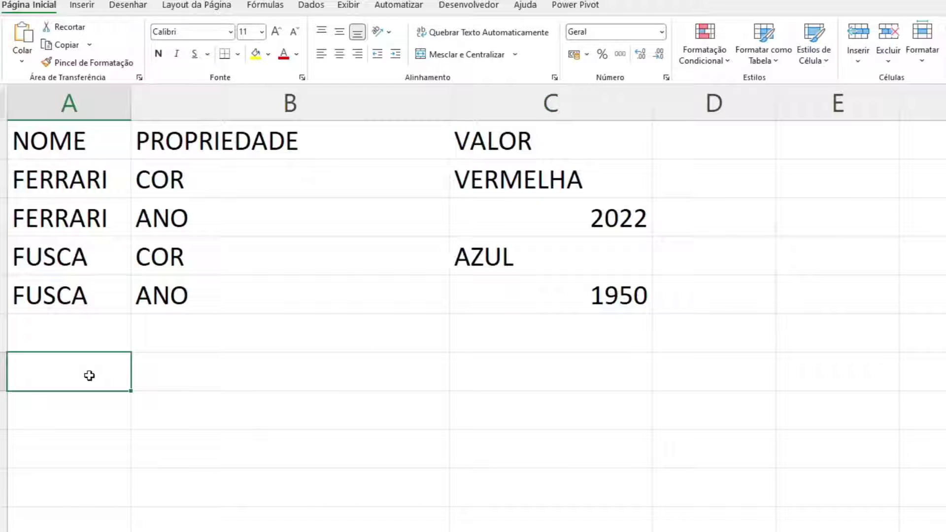
text(NOME)
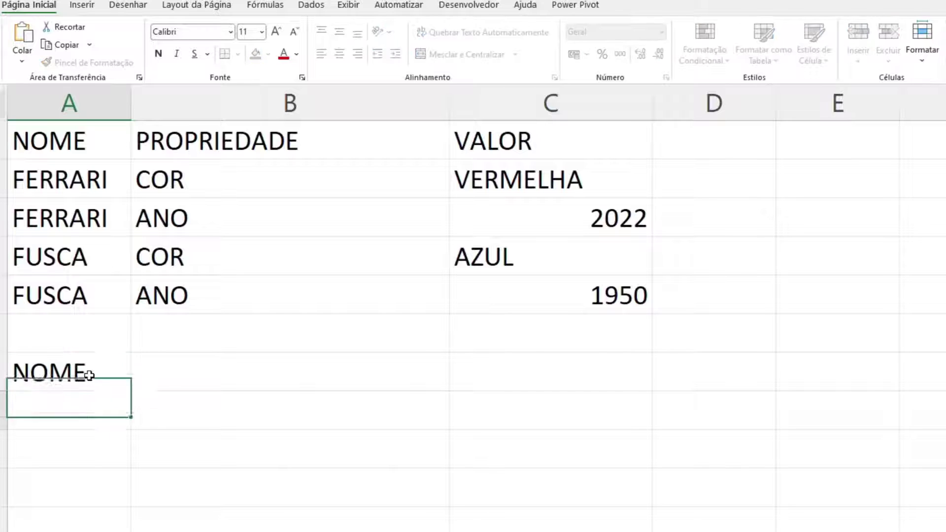
key(Tab)
key(Tab)
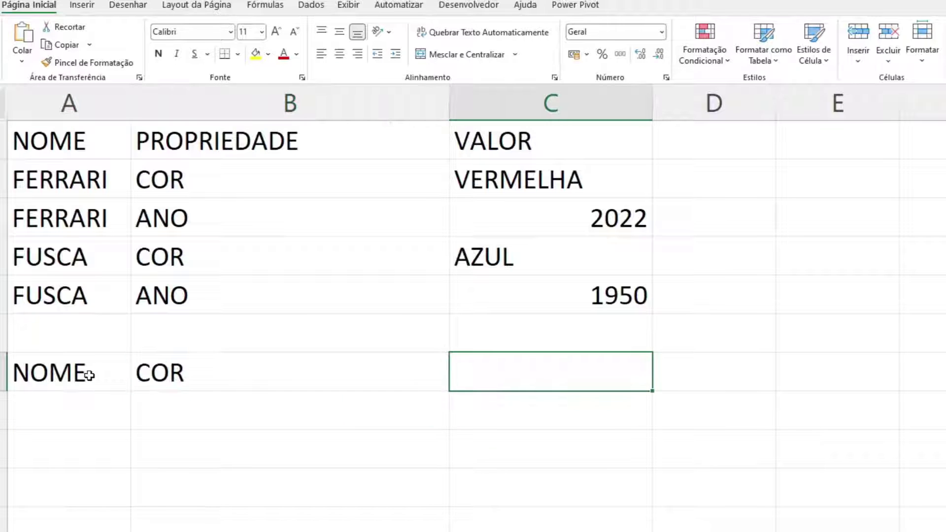
key(Return)
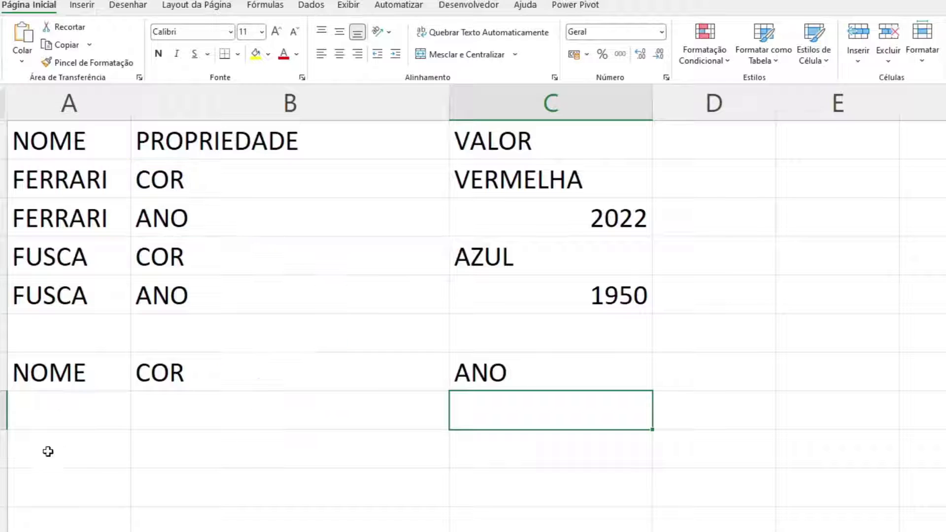
Fill row 14 under the new headers with FERRARI, VERMELHA and 2022
click(68, 415)
text(FERRARI)
key(Return)
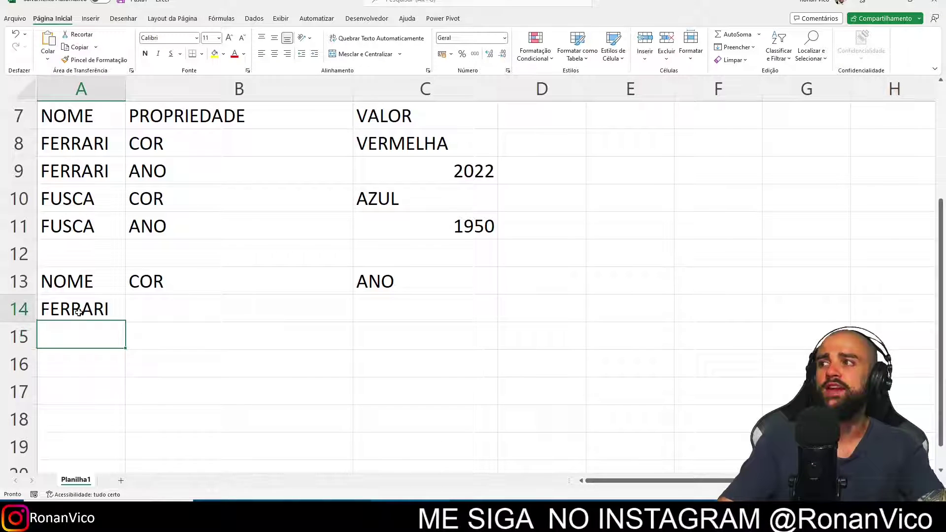
key(Up)
key(Right)
text(VERMELHA)
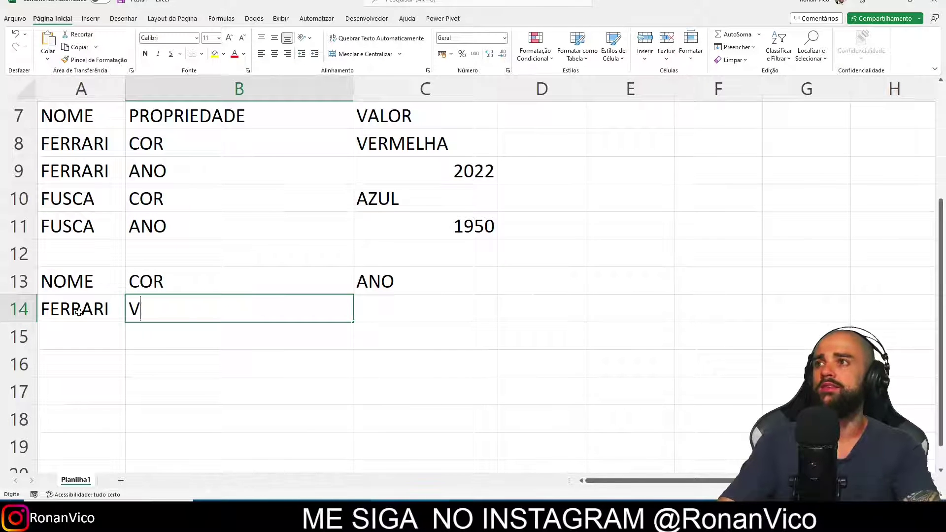
key(Return)
key(Up)
key(Right)
text(2022)
key(Return)
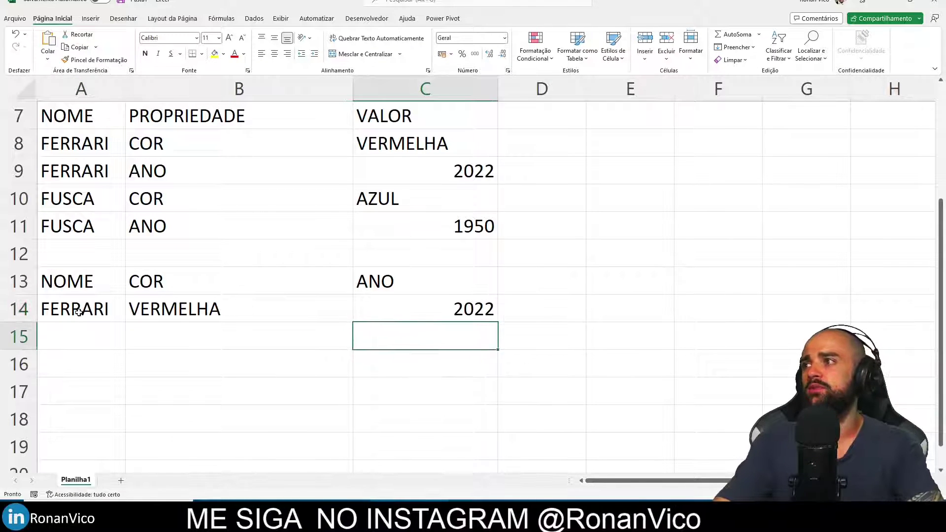
Fill row 15 of the lower table with FUSCA, AZUL and 1950
key(Left)
key(Left)
text(FERRAR)
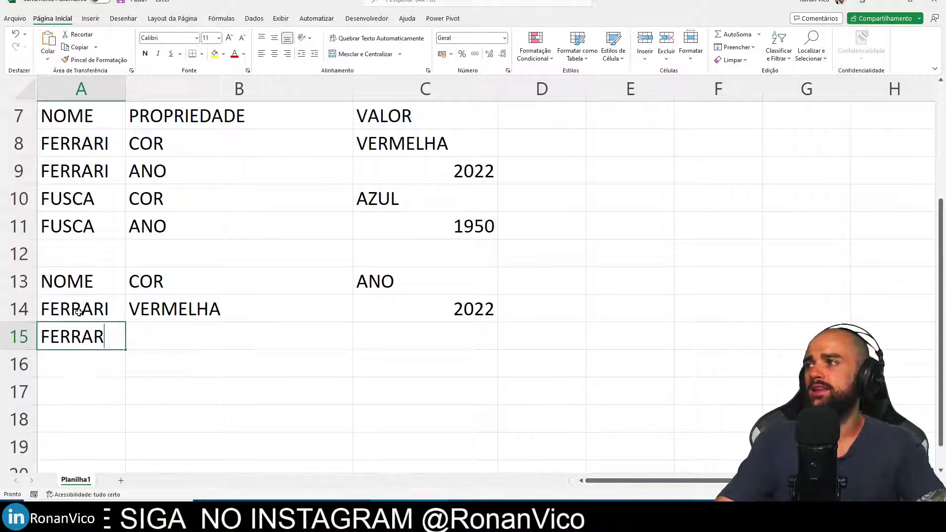
key(BackSpace)
key(BackSpace)
key(BackSpace)
key(BackSpace)
key(BackSpace)
text(USCA)
key(Return)
key(Up)
key(Right)
text(AZUL)
key(Return)
key(Down)
key(Right)
key(Up)
key(Up)
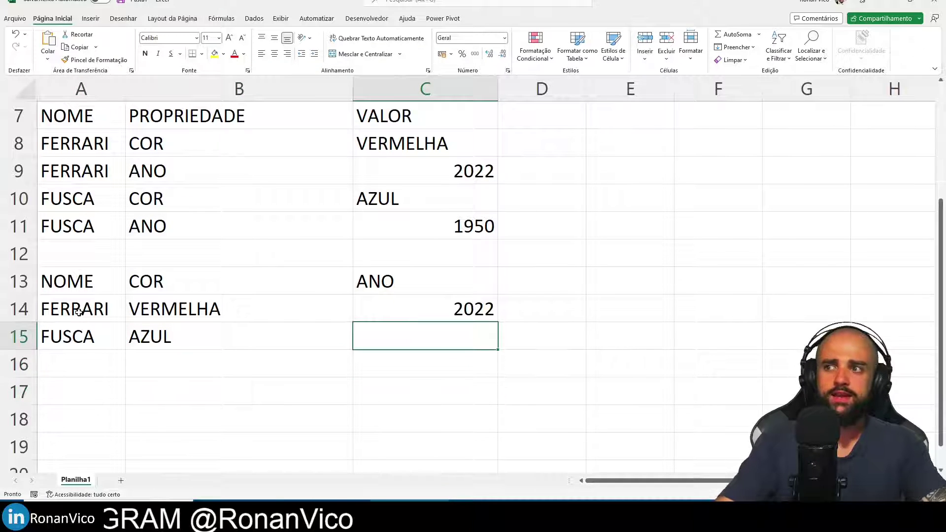
text(7950)
key(Return)
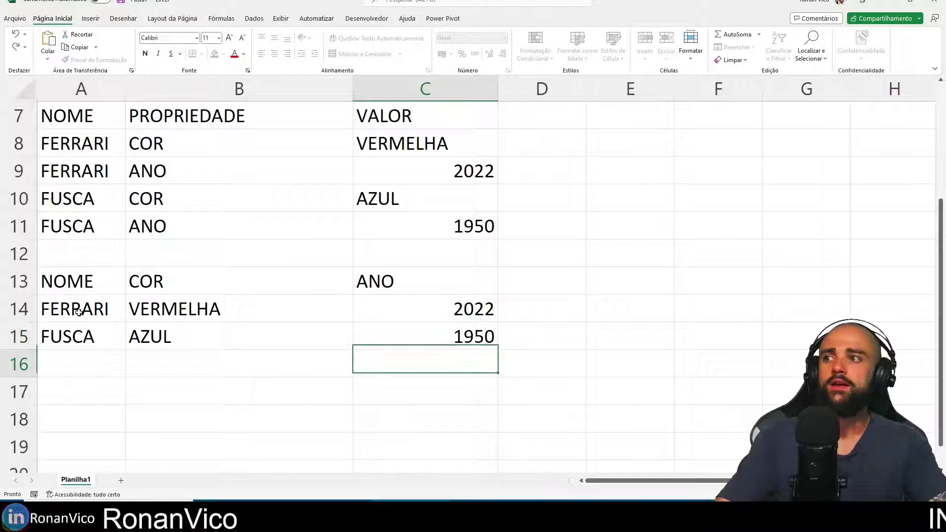
Insert two blank rows above the NOME, COR, ANO header row
click(19, 281)
right_click(19, 281)
click(47, 379)
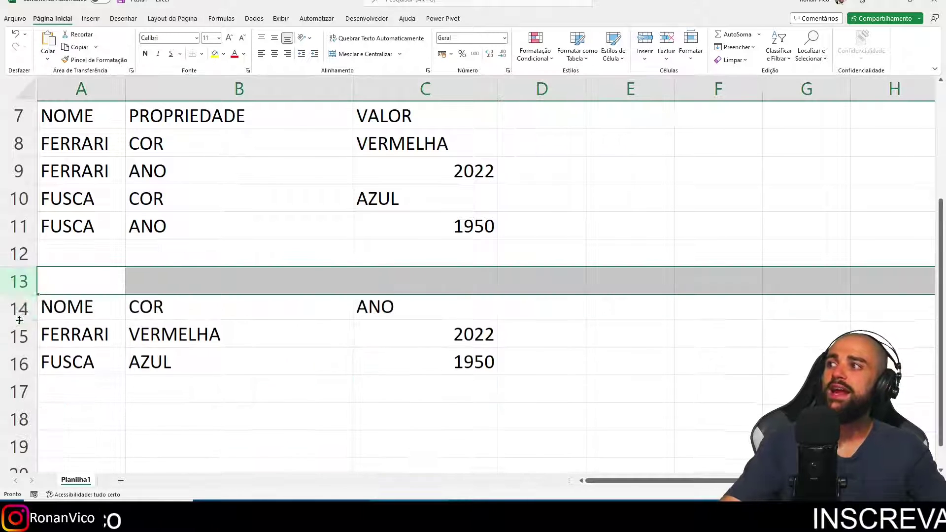
right_click(19, 309)
click(47, 407)
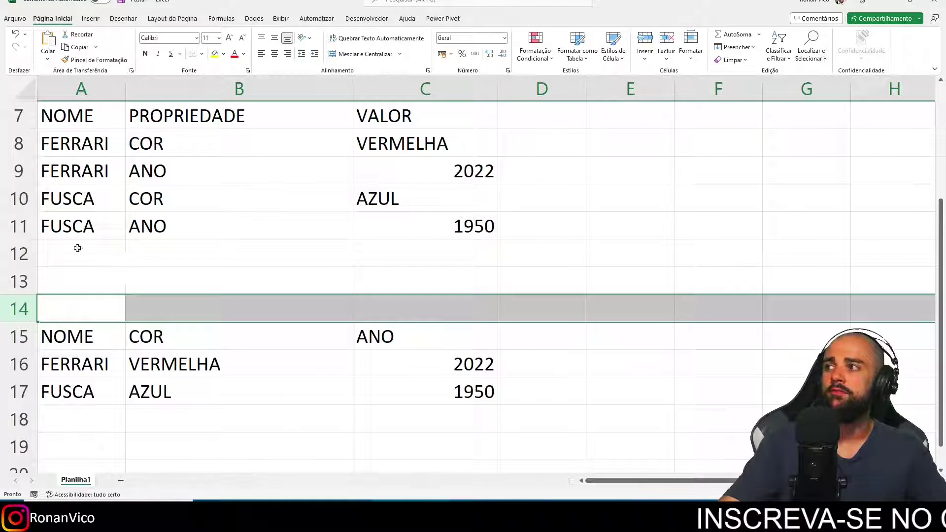
Add a record in row 12 of the upper data with name FUSCA and property MODELO
click(76, 247)
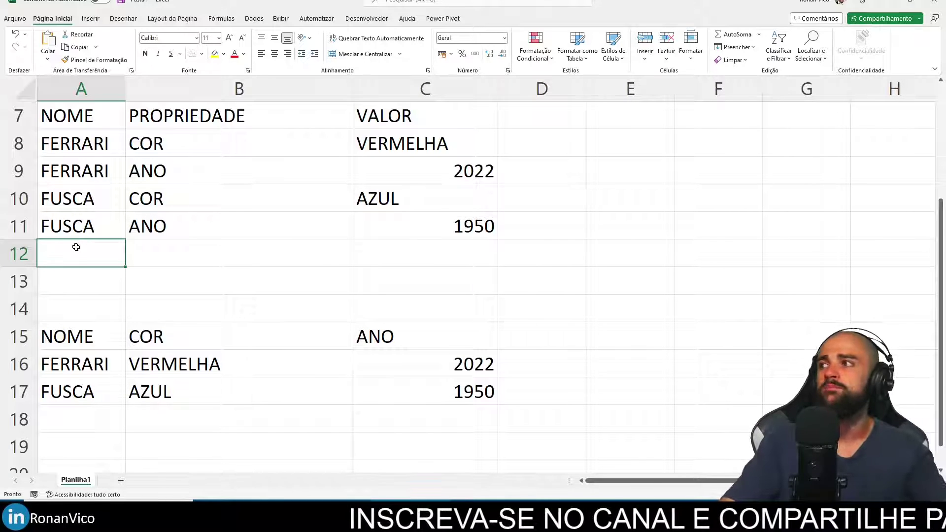
text(FUSCA)
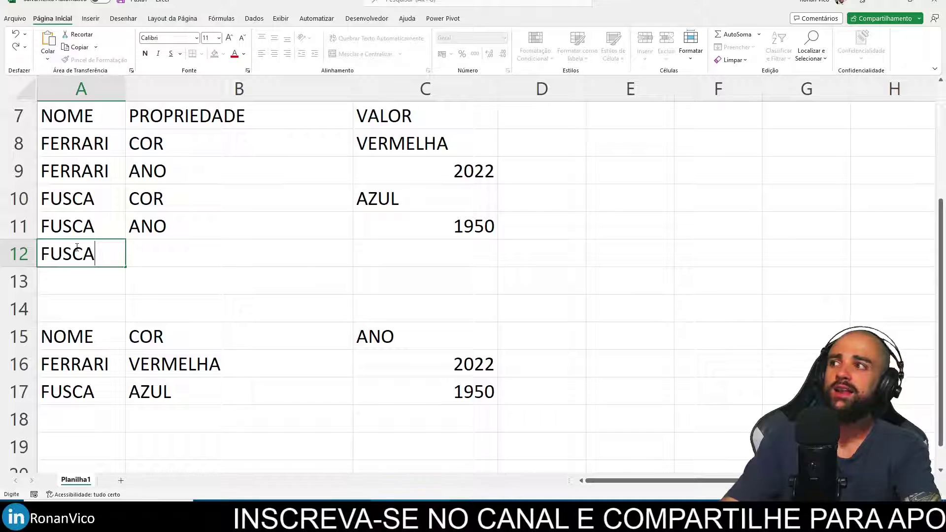
key(Up)
key(Right)
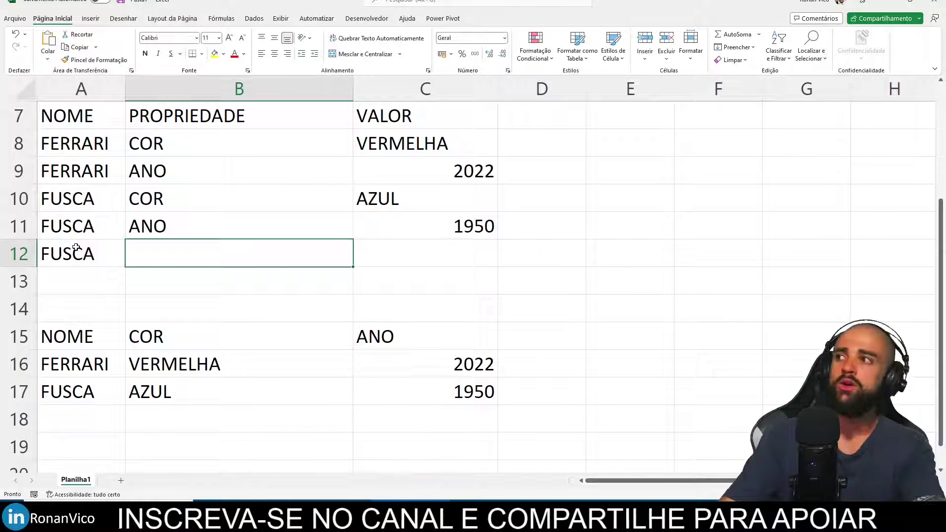
text(MODELO)
key(Return)
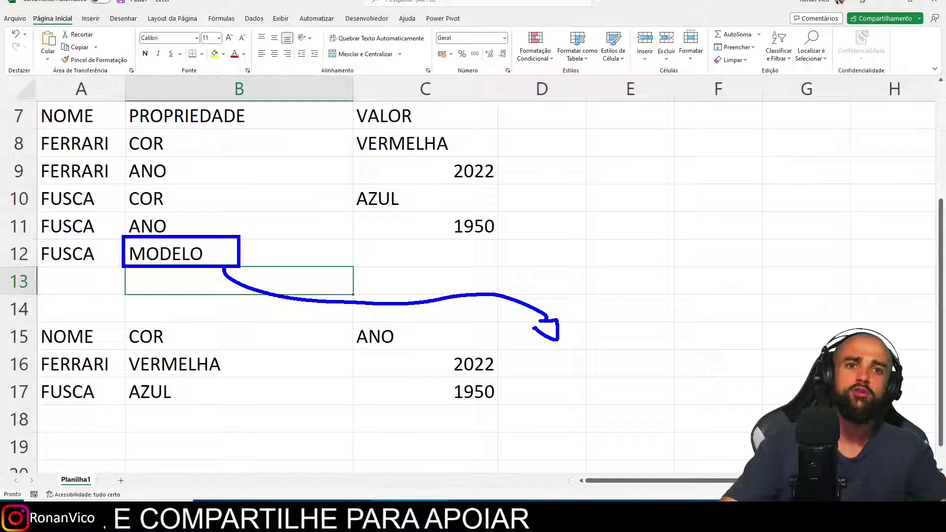
key(Escape)
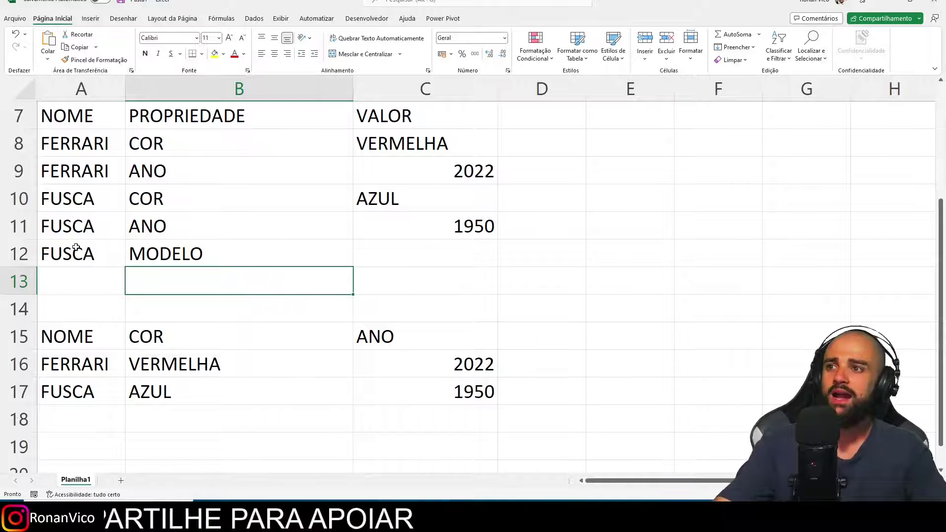
Delete rows 14 to 17, which hold the manually built NOME, COR, ANO table
drag(27, 309, 20, 390)
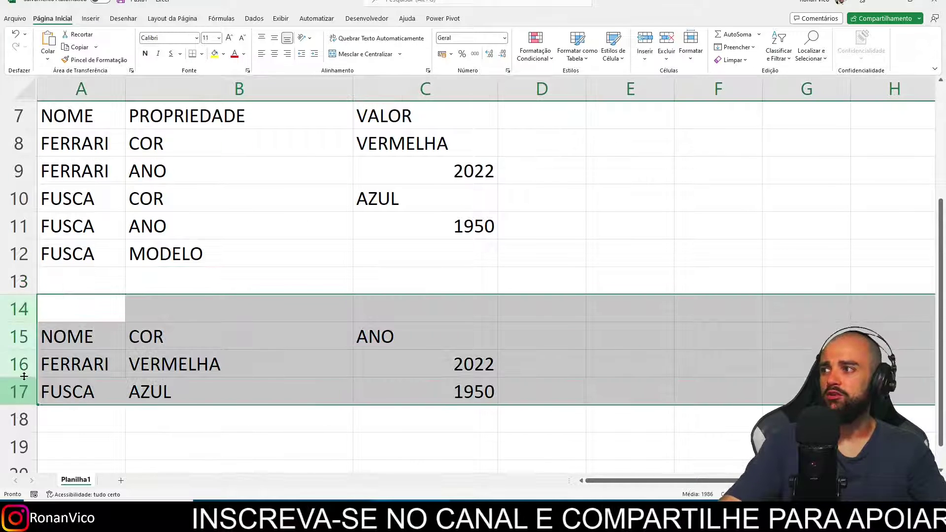
right_click(19, 390)
click(88, 303)
Delete the empty rows 1 to 6 above the NOME, PROPRIEDADE, VALOR data
scroll(96, 292, up, 2)
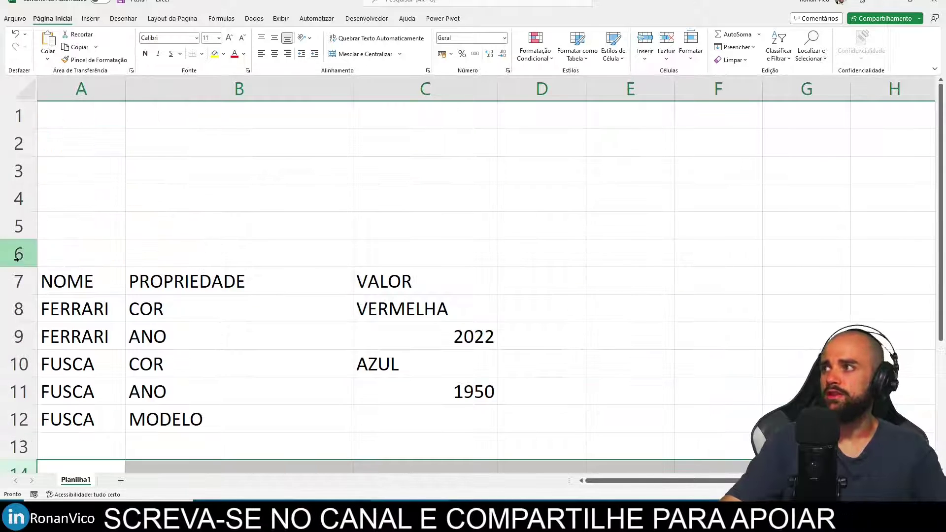
drag(16, 257, 19, 114)
right_click(40, 170)
click(98, 286)
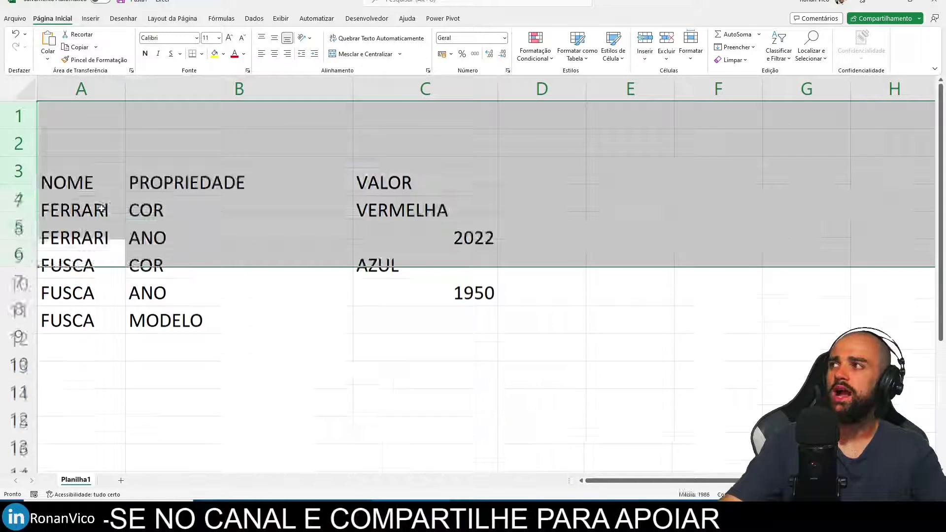
Delete row 6 containing the FUSCA MODELO record
drag(81, 116, 390, 251)
click(379, 253)
click(379, 253)
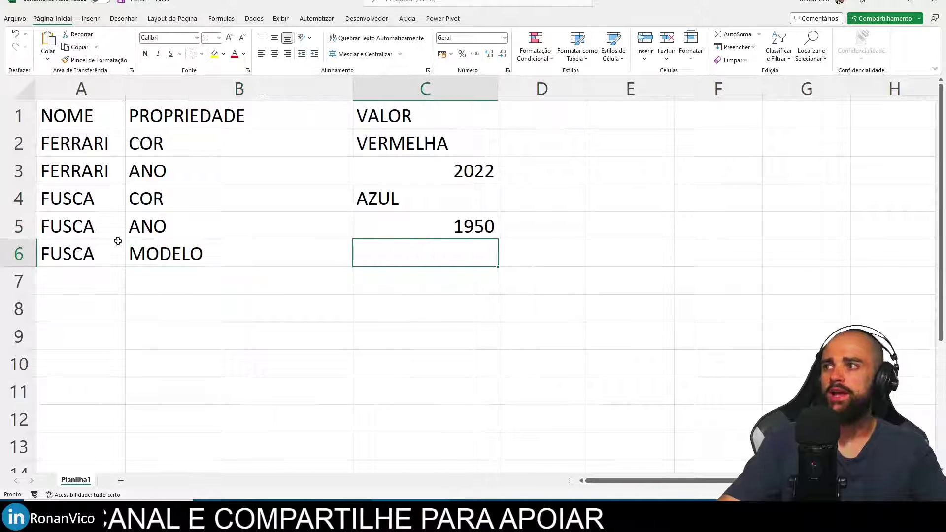
right_click(19, 253)
click(82, 357)
click(69, 253)
Convert the range A1:C5 into a table with NOME, PROPRIEDADE and VALOR as headers
drag(52, 108, 394, 232)
click(90, 18)
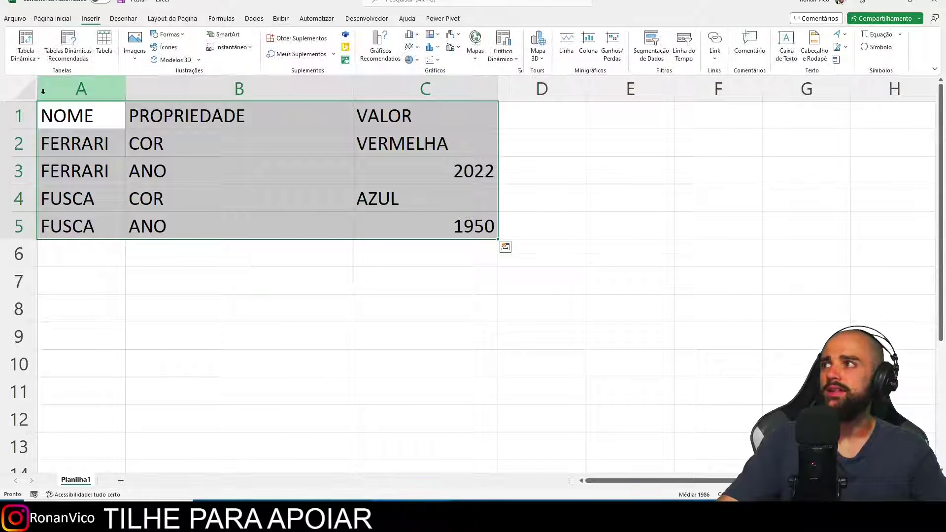
click(104, 44)
click(648, 244)
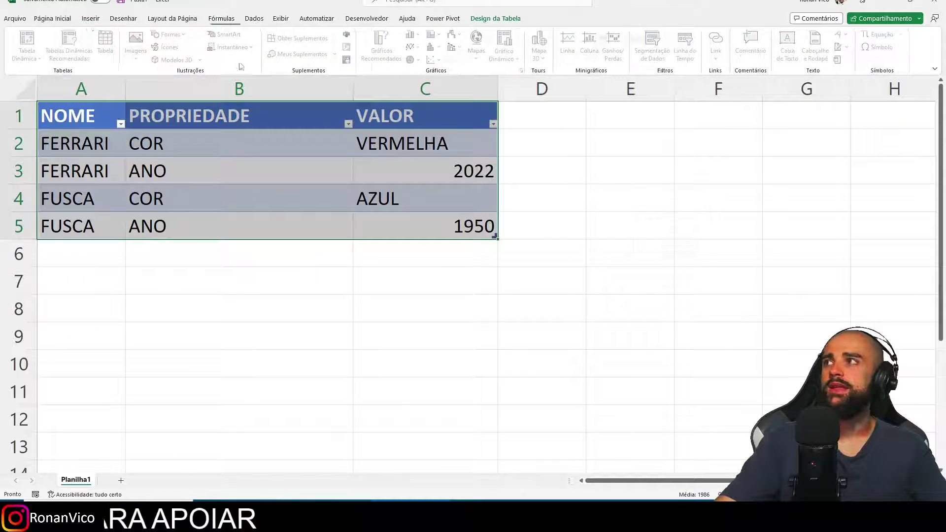
Load the new table into the Power Query Editor as a query from table/range
click(254, 19)
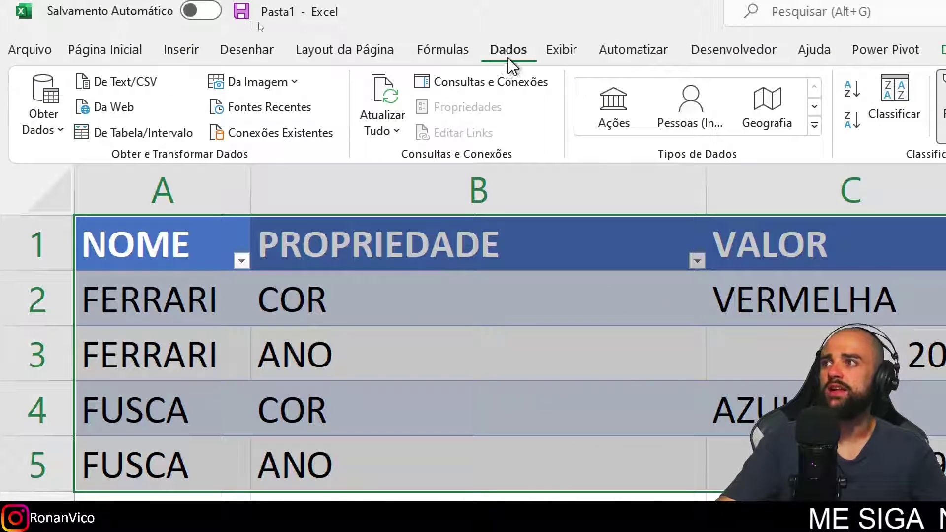
click(92, 134)
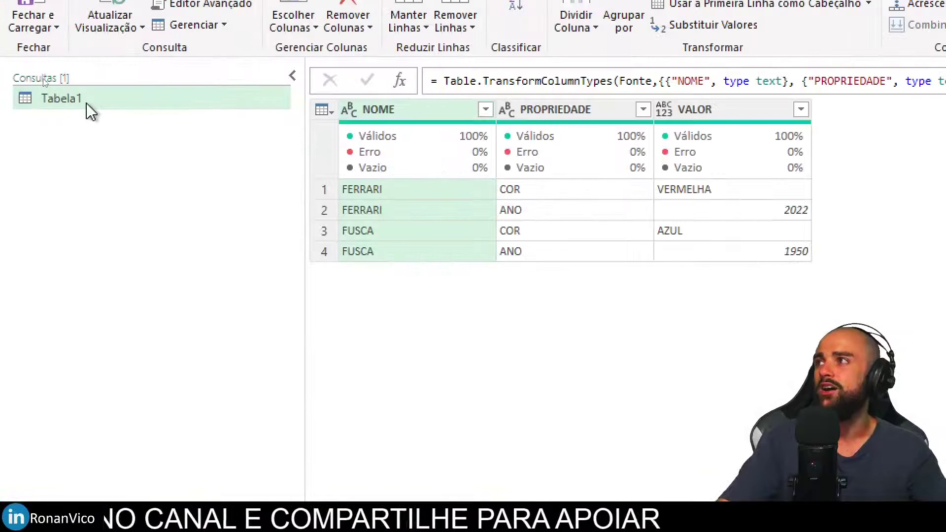
double_click(87, 104)
click(160, 203)
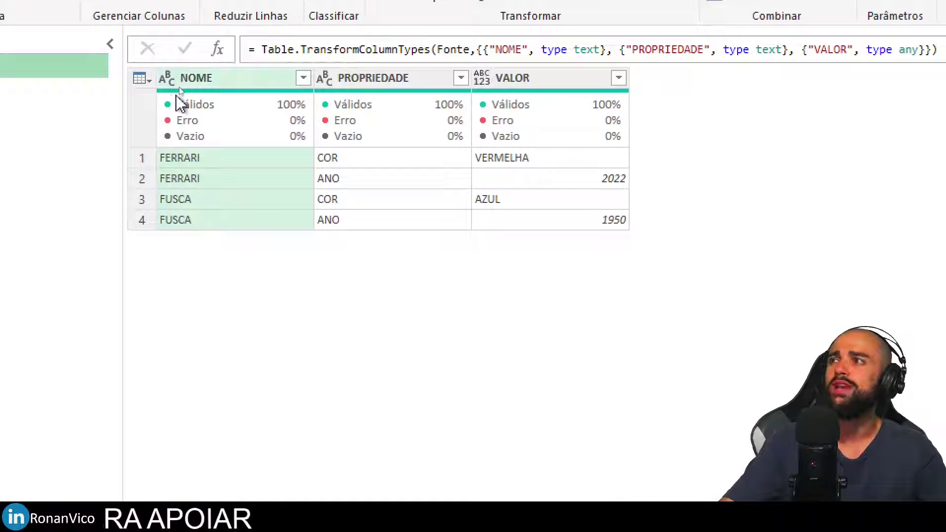
Try unpivoting the NOME, PROPRIEDADE and VALOR columns together and remove that applied step
ctrl+click(442, 85)
ctrl+click(527, 85)
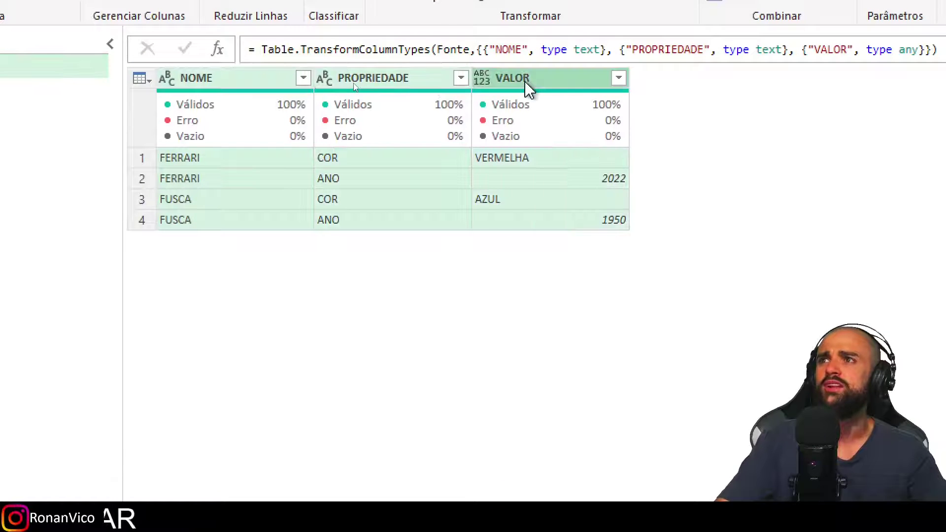
right_click(527, 88)
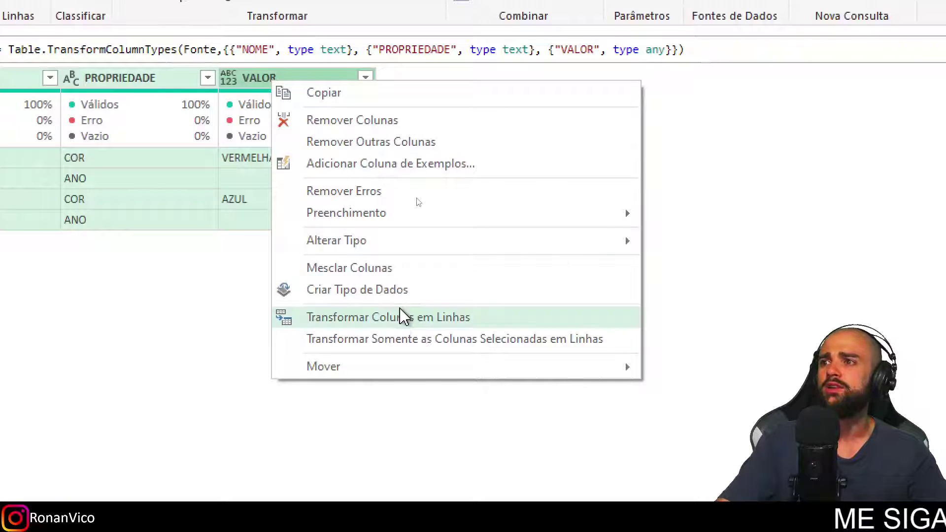
click(400, 317)
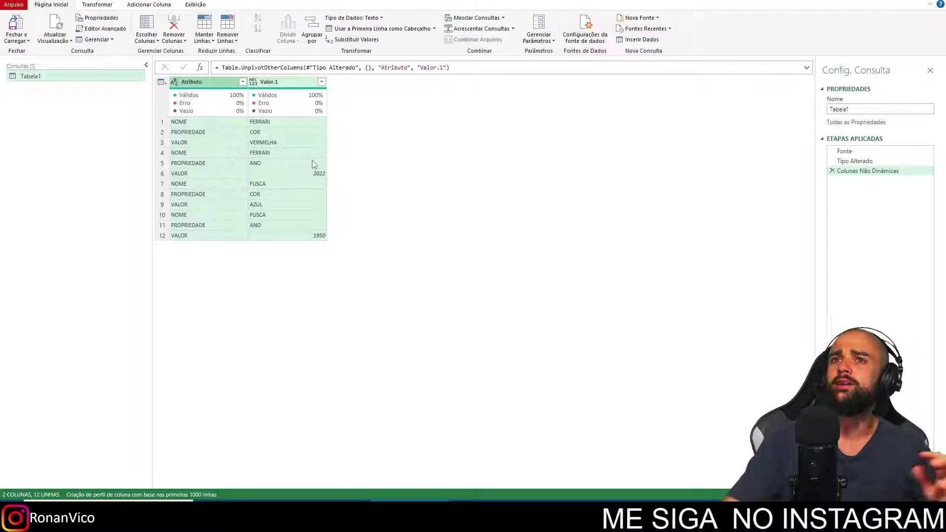
click(832, 170)
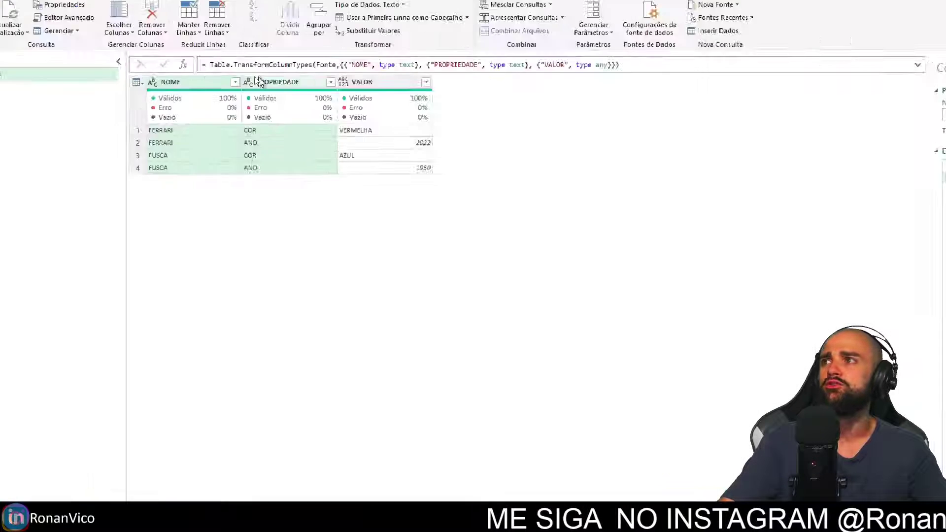
Try unpivoting only the selected PROPRIEDADE and VALOR columns and remove that applied step
right_click(361, 86)
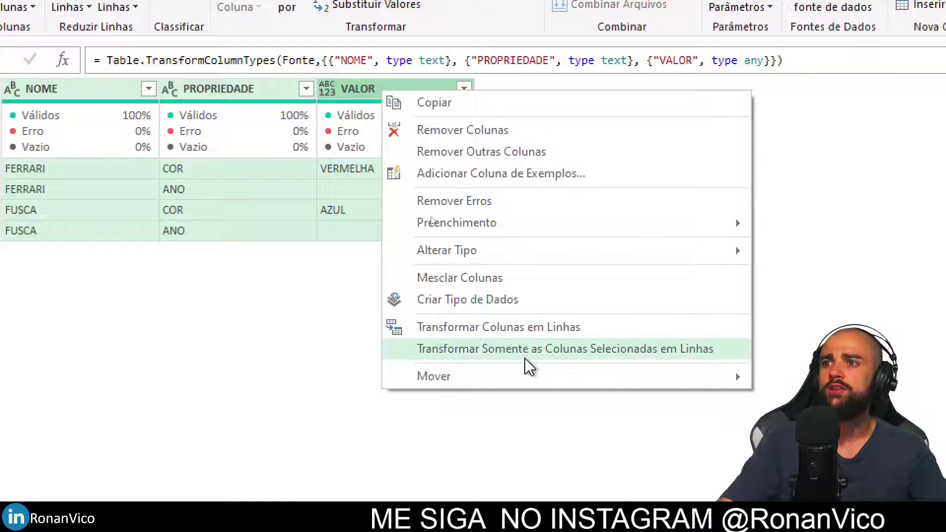
click(343, 79)
click(347, 87)
ctrl+click(228, 98)
right_click(229, 98)
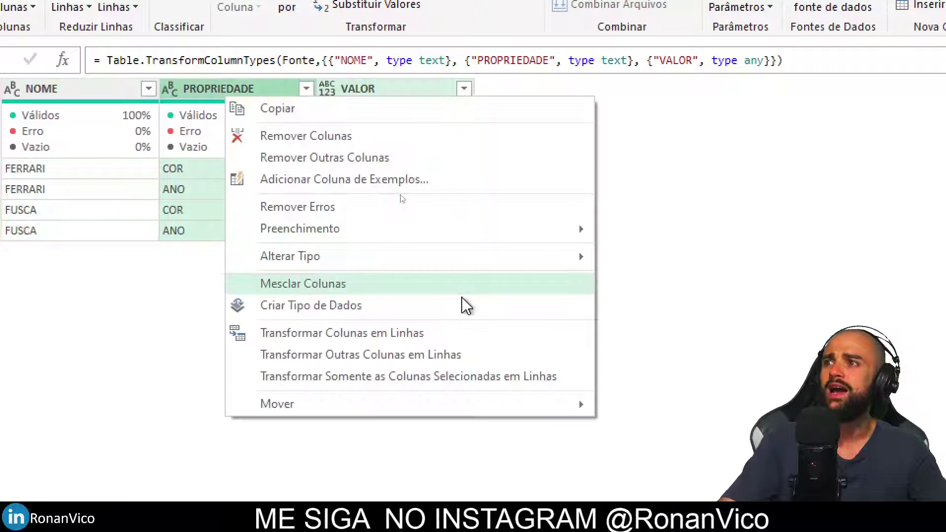
click(433, 376)
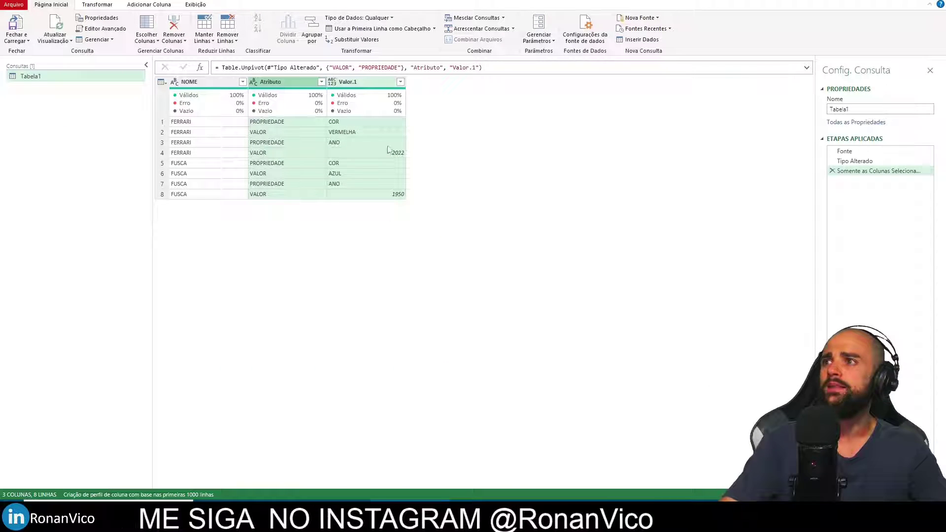
click(832, 171)
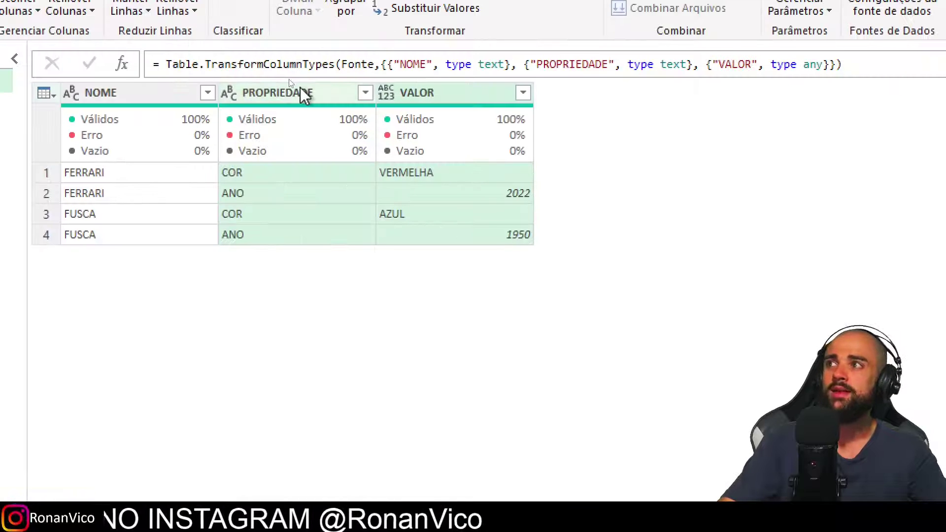
right_click(300, 88)
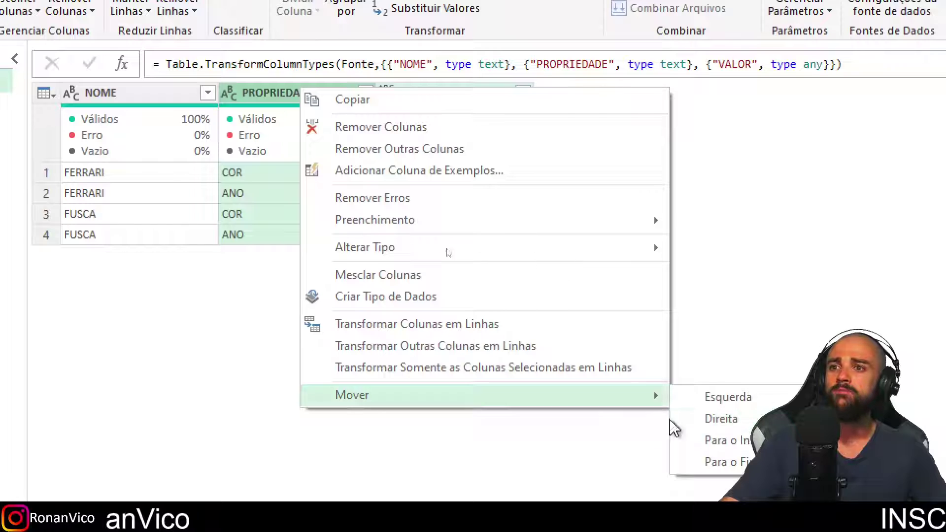
click(249, 294)
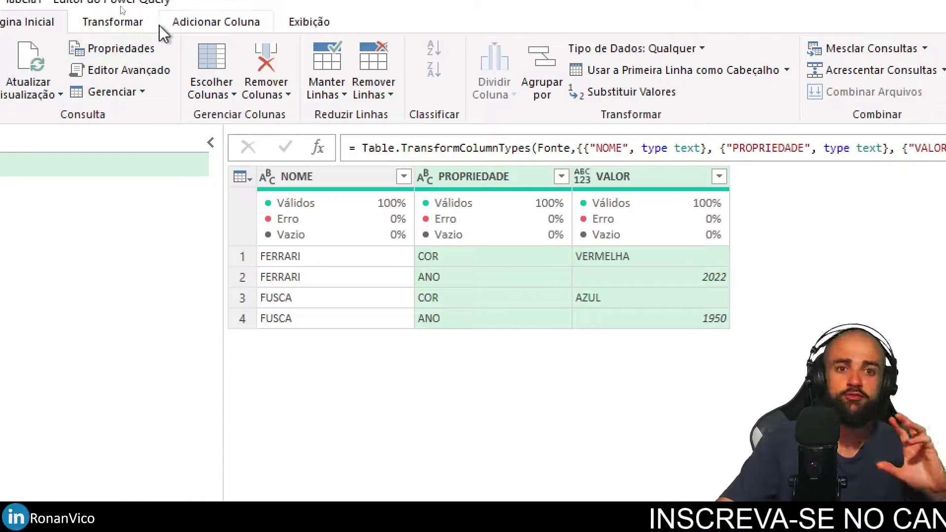
click(120, 25)
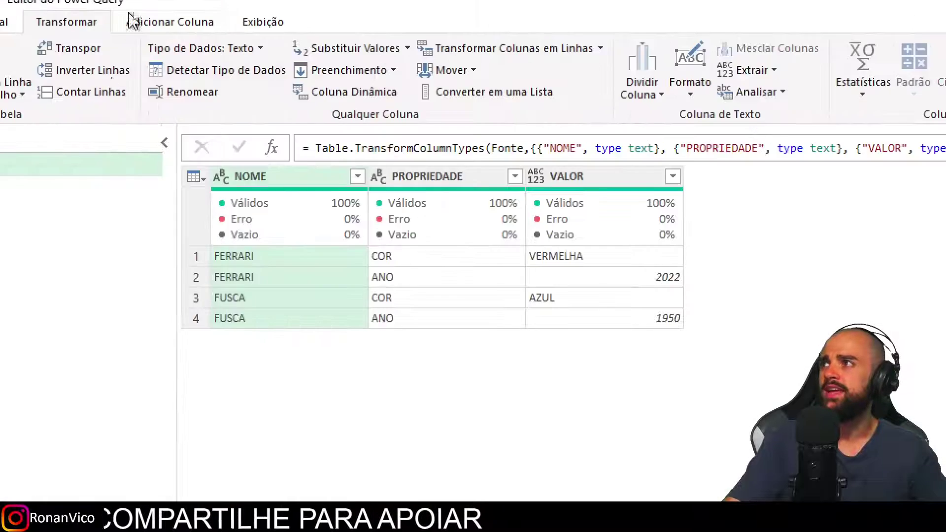
Open the Tabela1 query in the Advanced Editor and add the line TablePivotada = Table.Pivot() after the Tipo Alterado step
right_click(52, 76)
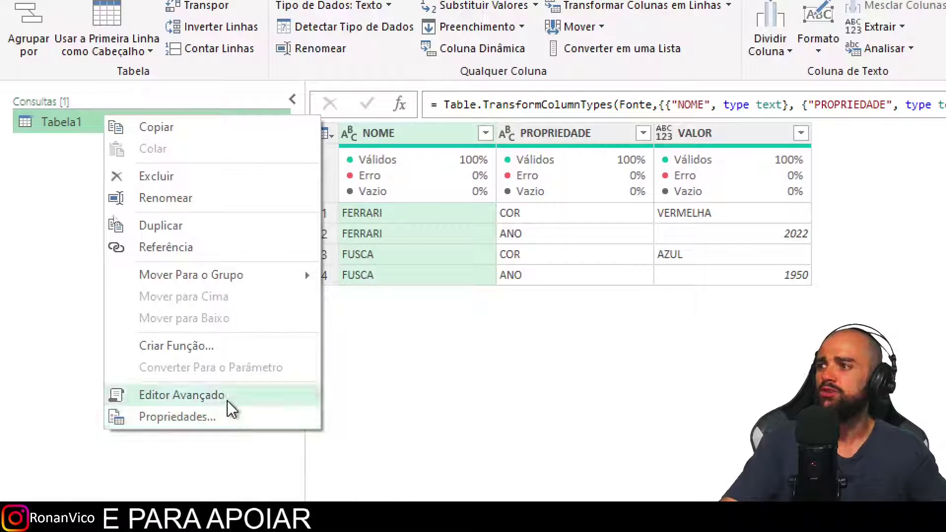
click(225, 441)
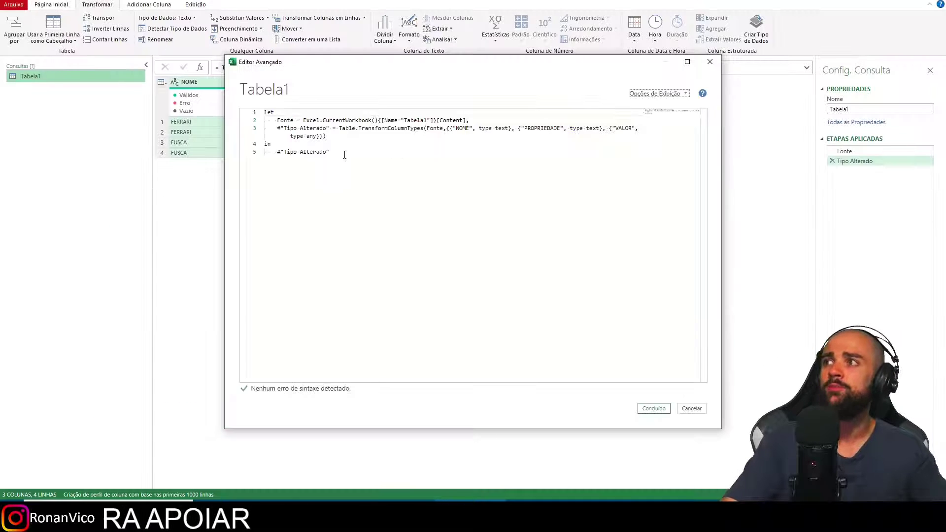
drag(394, 64, 567, 42)
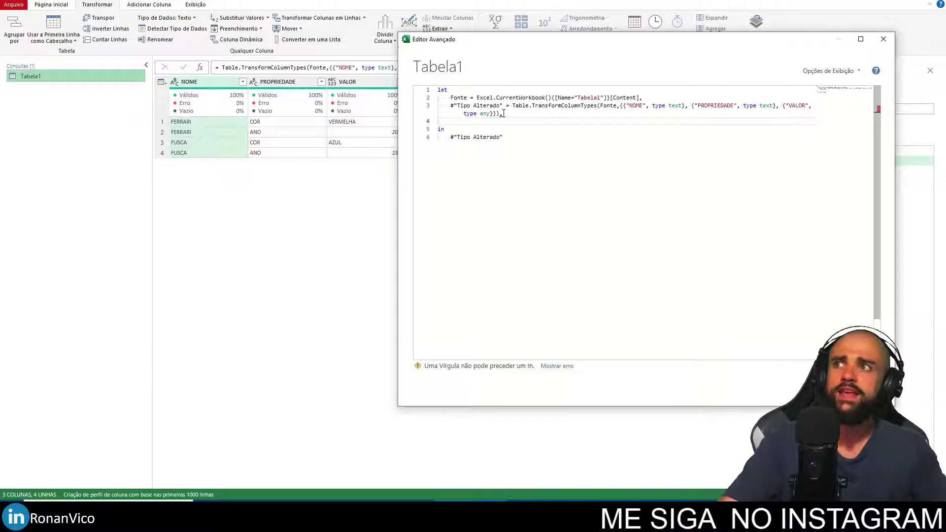
text(Table.Pivot)
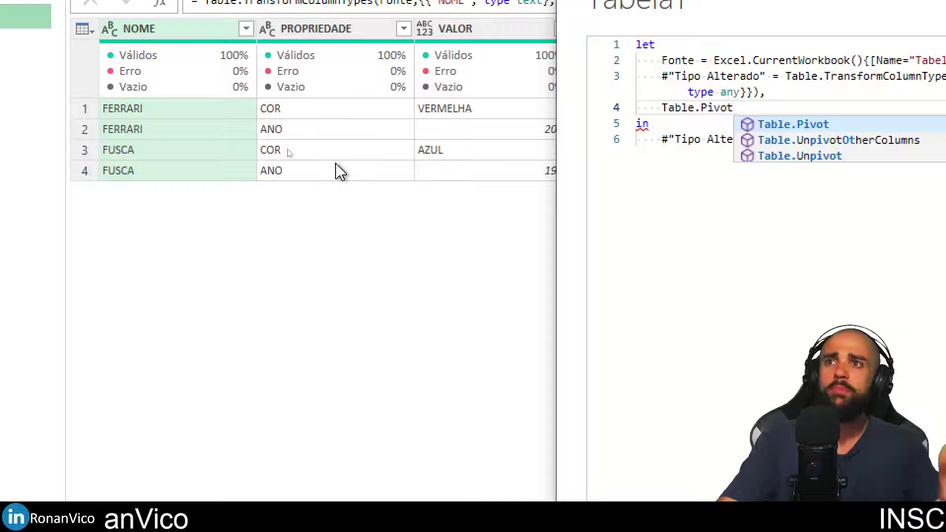
text(()
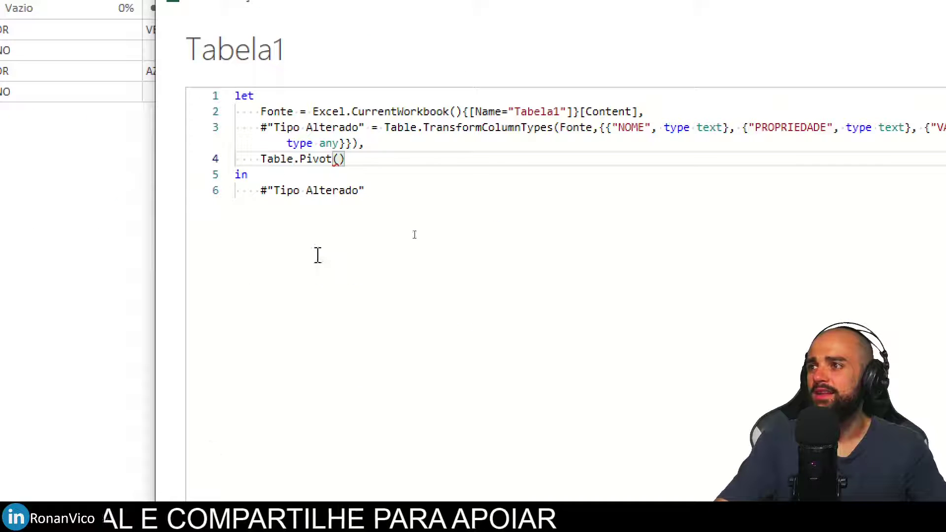
text(TAb)
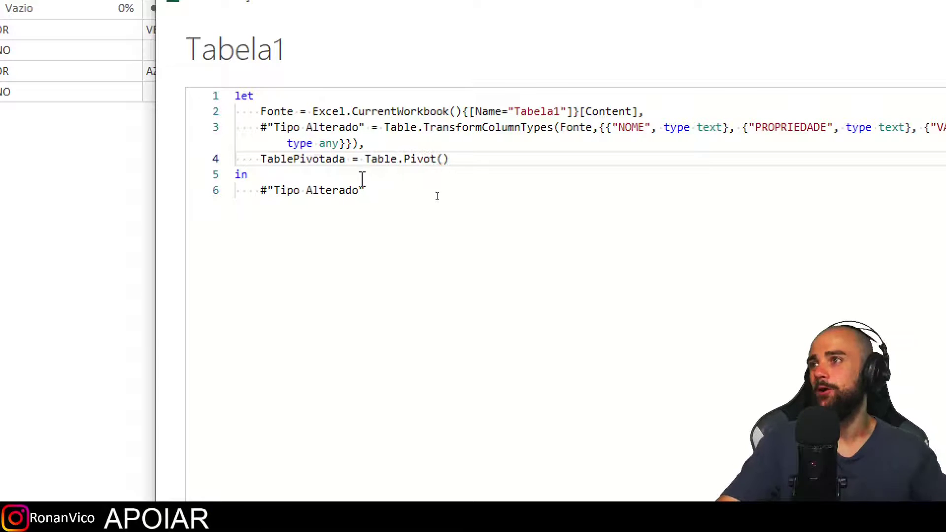
Pass #"Tipo Alterado" as the table argument of Table.Pivot
click(442, 159)
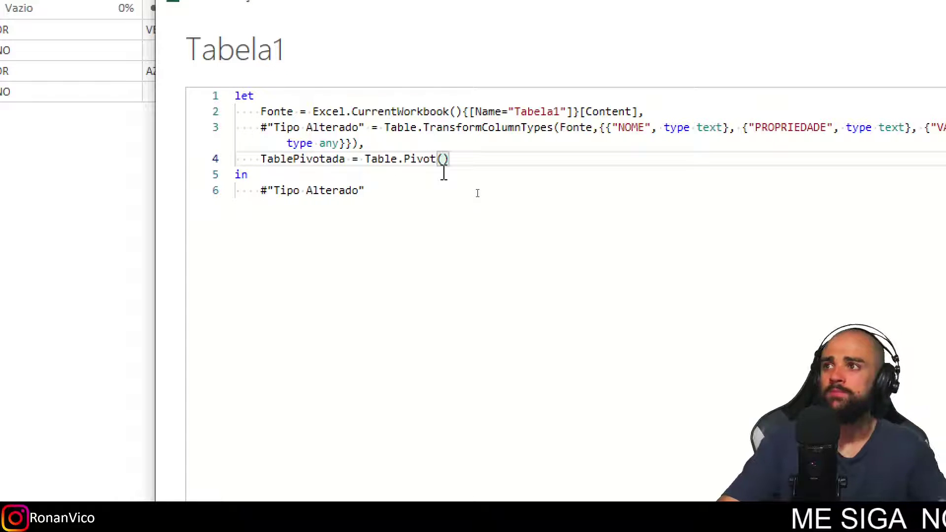
text(()
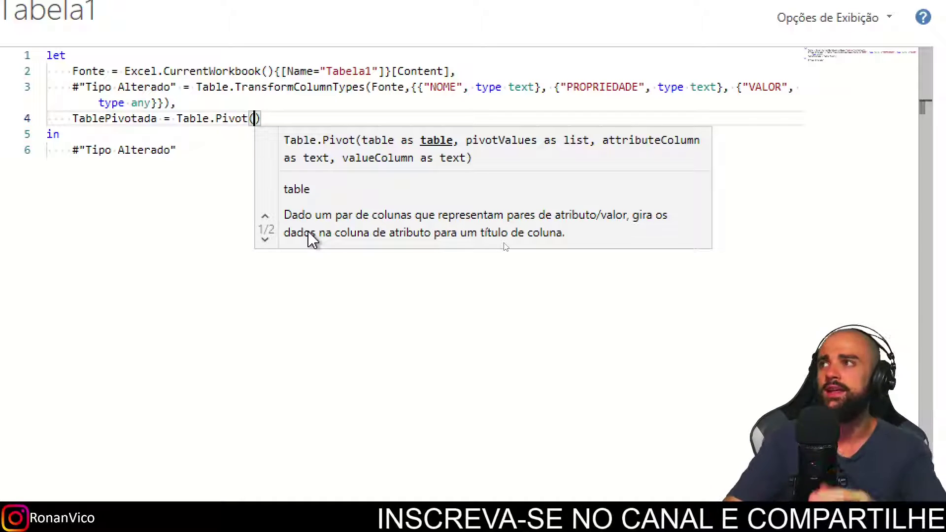
drag(182, 91, 73, 87)
key(ctrl+c)
click(254, 119)
key(ctrl+v)
text(,)
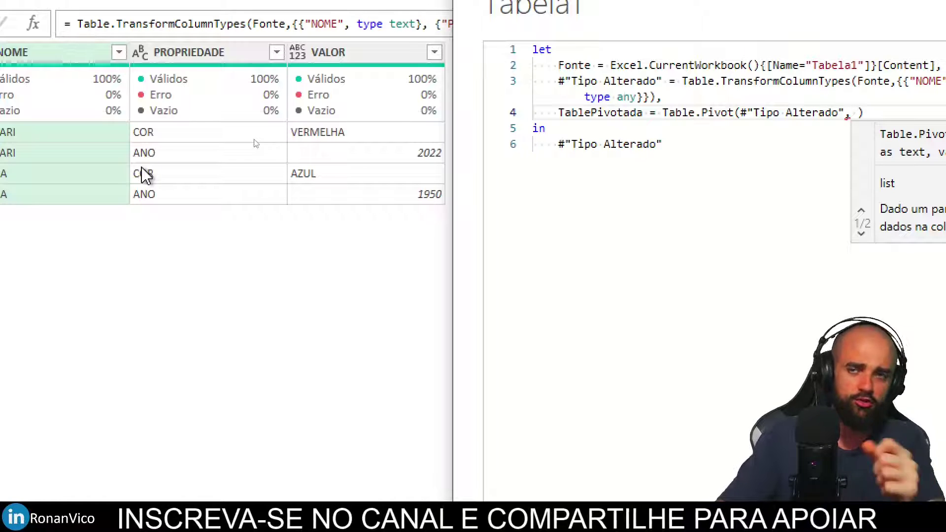
Add the list {"COR","ANO"} as the pivot values argument of Table.Pivot
text({)
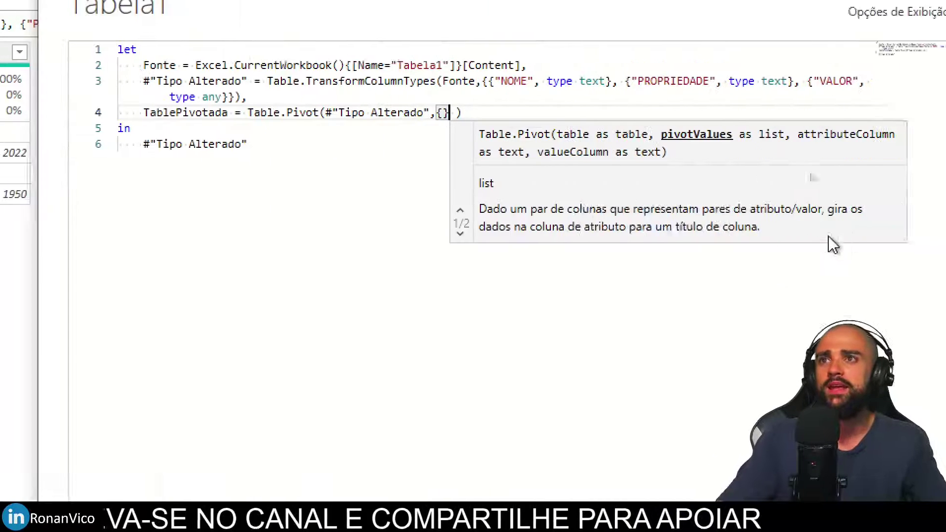
text(")
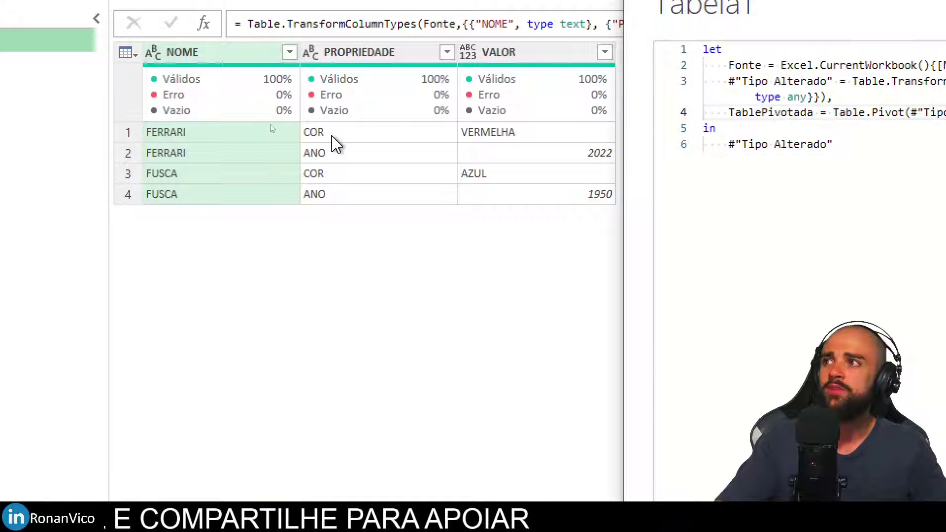
text(COR",")
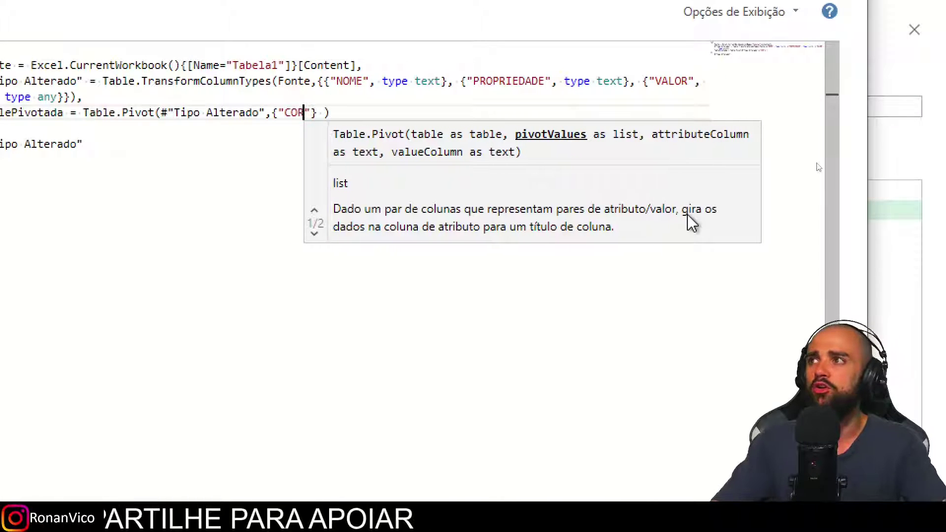
text(ANO"},)
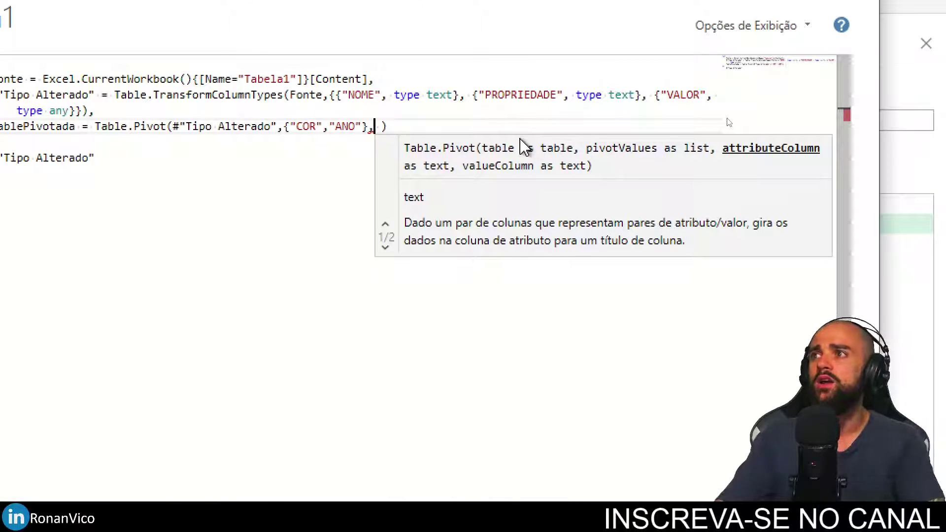
Complete Table.Pivot with "PROPRIEDADE" as the attribute column and "VALOR" as the value column
text(pro)
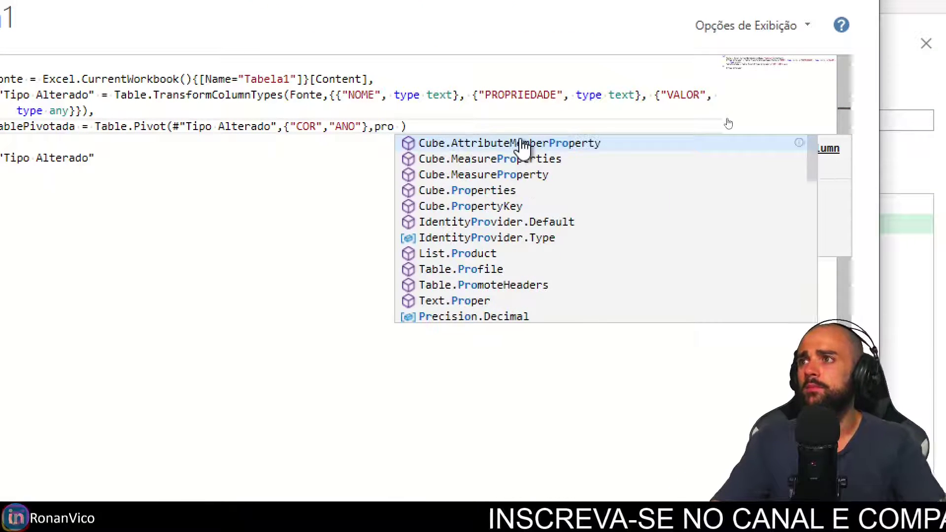
key(ctrl+Left)
text(")
key(ctrl+Right)
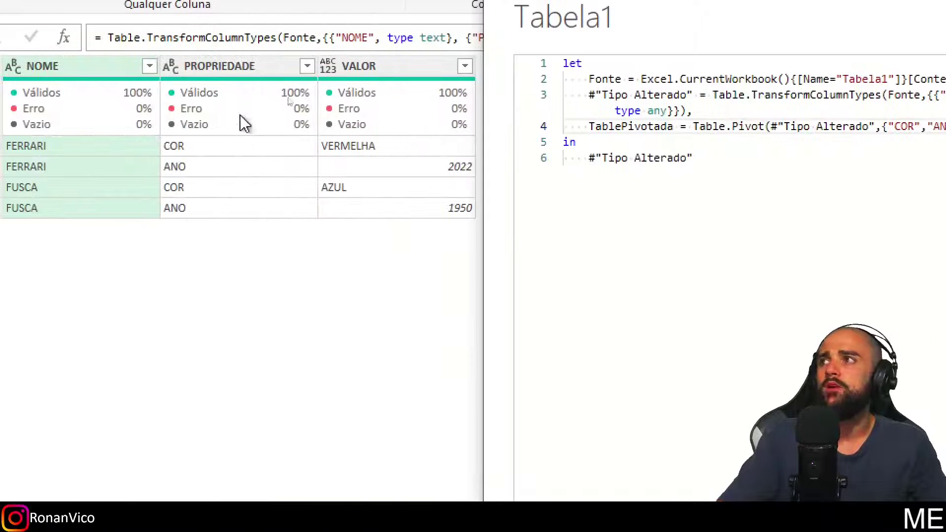
double_click(465, 126)
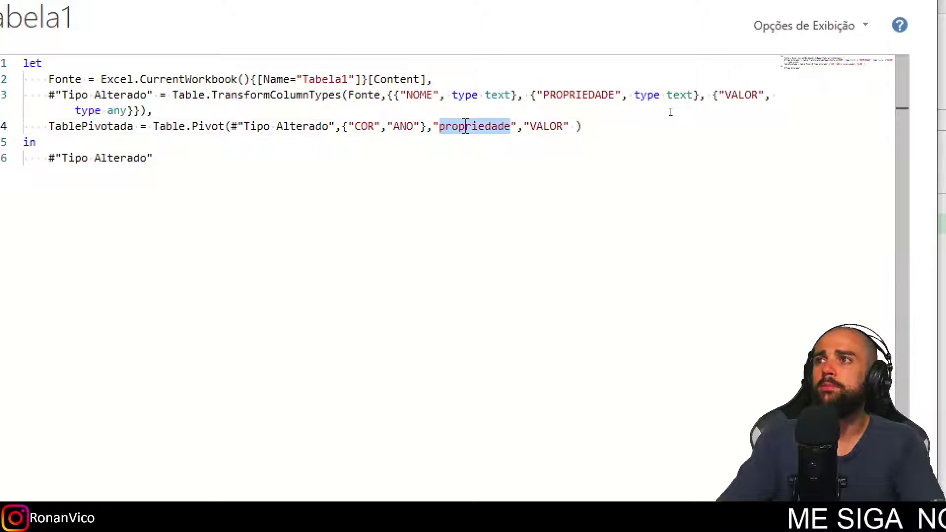
text(PROPRIEDADE)
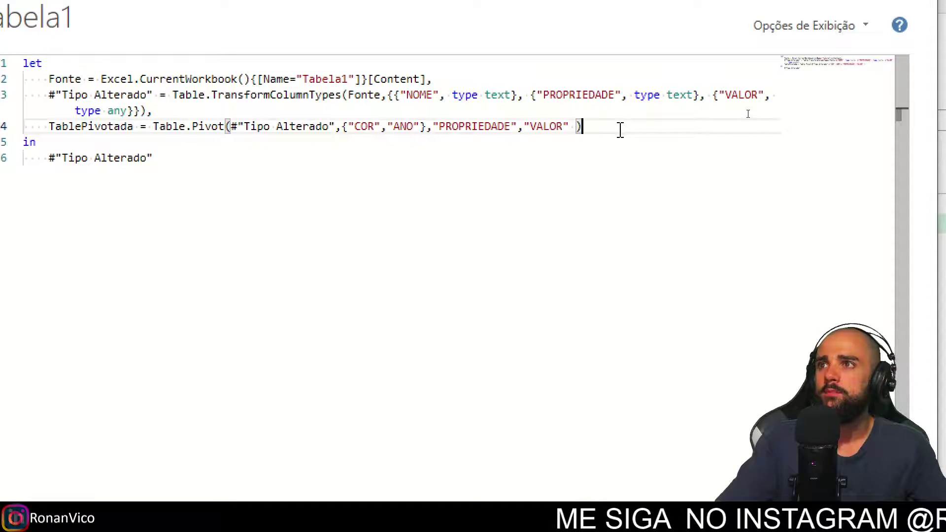
Replace #"Tipo Alterado" after the in clause with TablePivotada and apply the edited query code
double_click(94, 126)
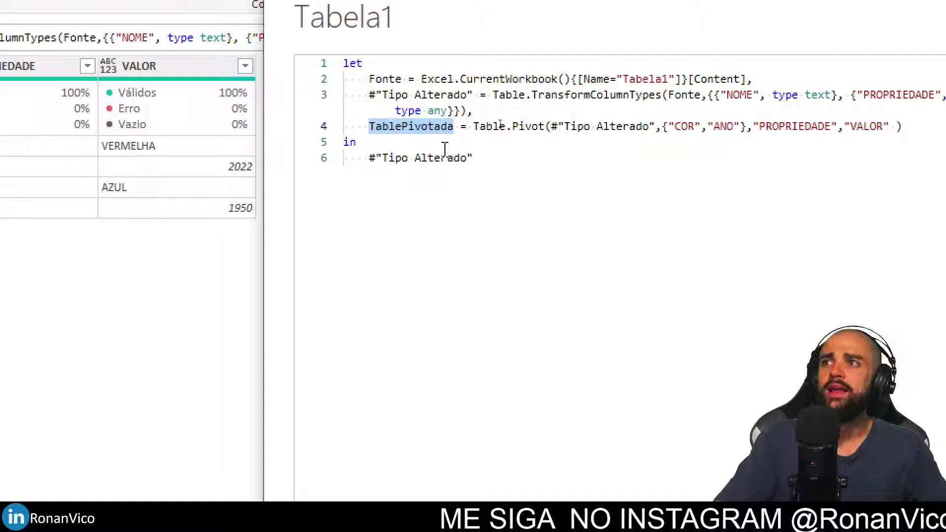
mouse_move(453, 133)
mouse_down()
mouse_move(468, 222)
mouse_move(448, 195)
mouse_up()
drag(465, 192, 441, 198)
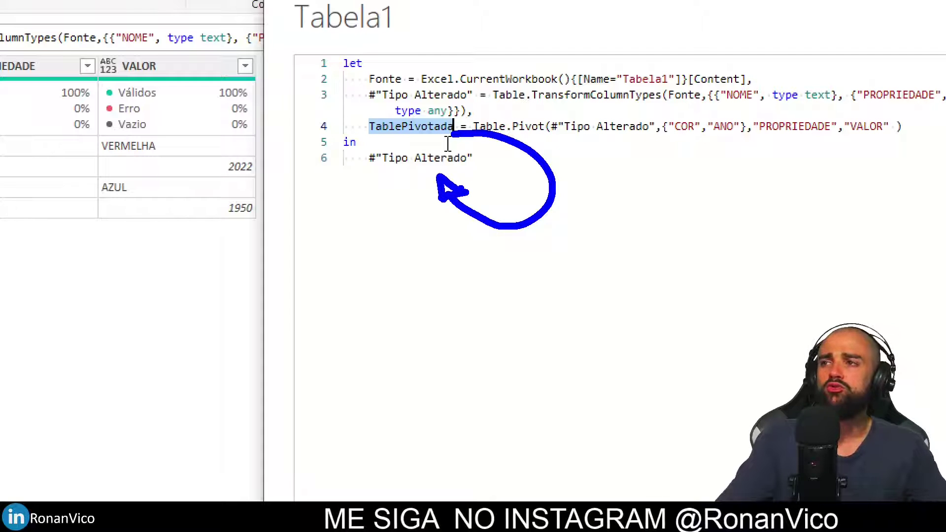
click(481, 157)
shift+click(362, 161)
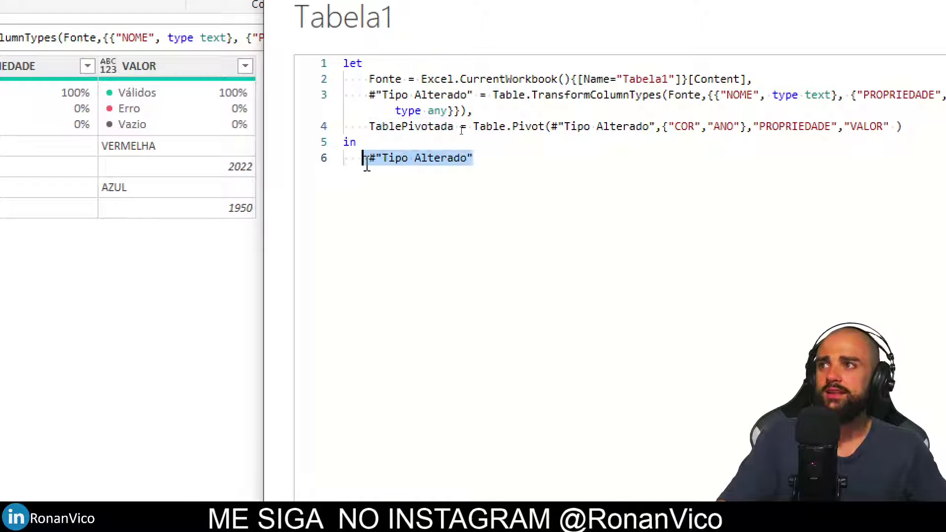
text(TablePivotada)
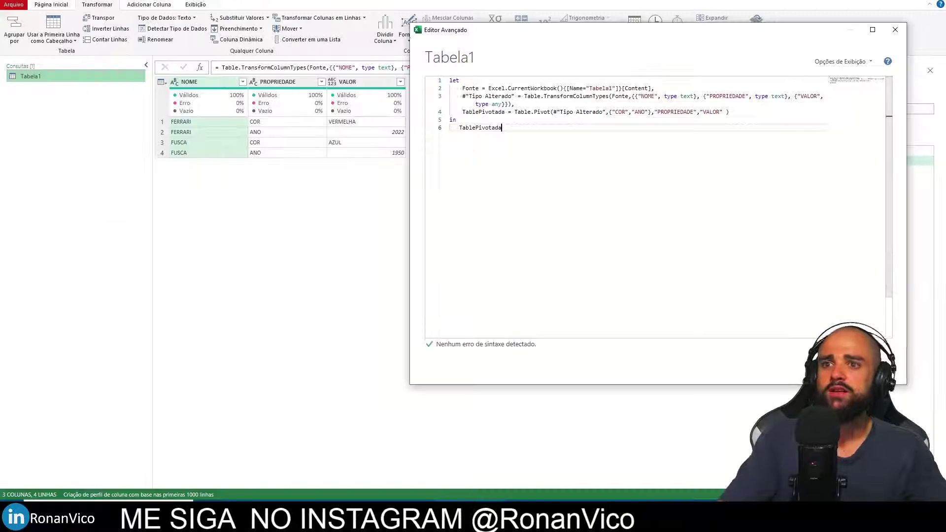
click(830, 369)
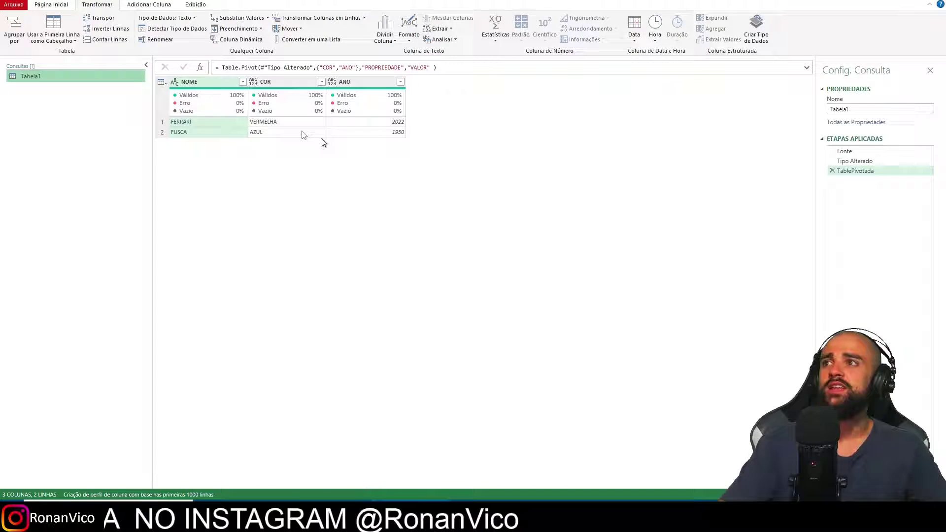
Close the Power Query Editor and load the pivoted query into the workbook
click(202, 133)
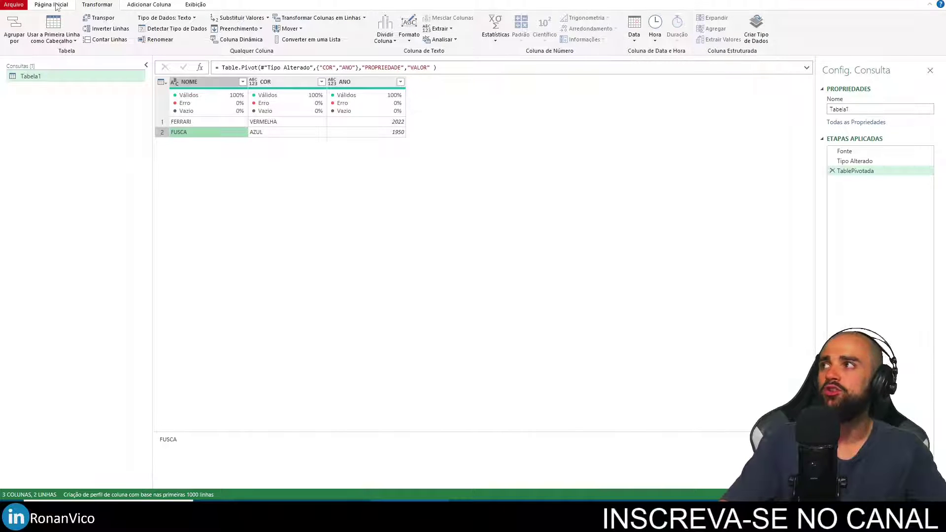
click(48, 5)
click(17, 39)
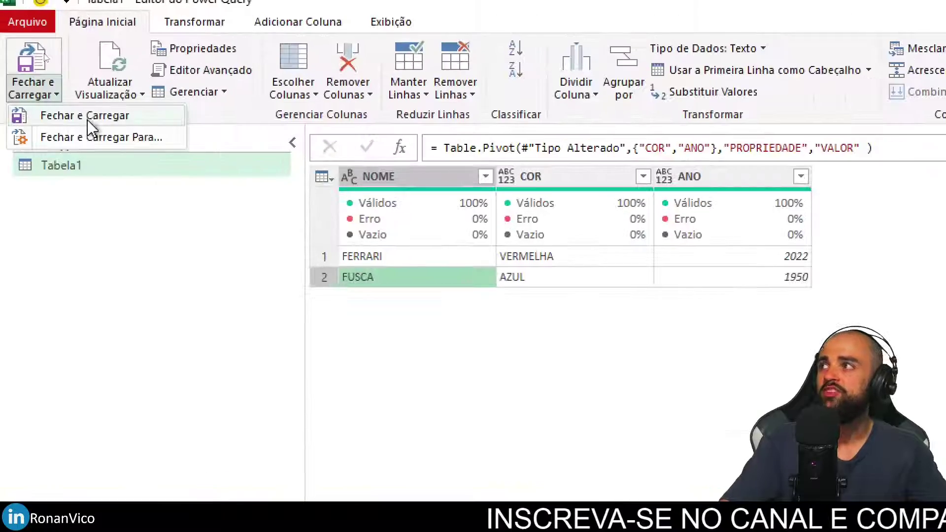
click(89, 118)
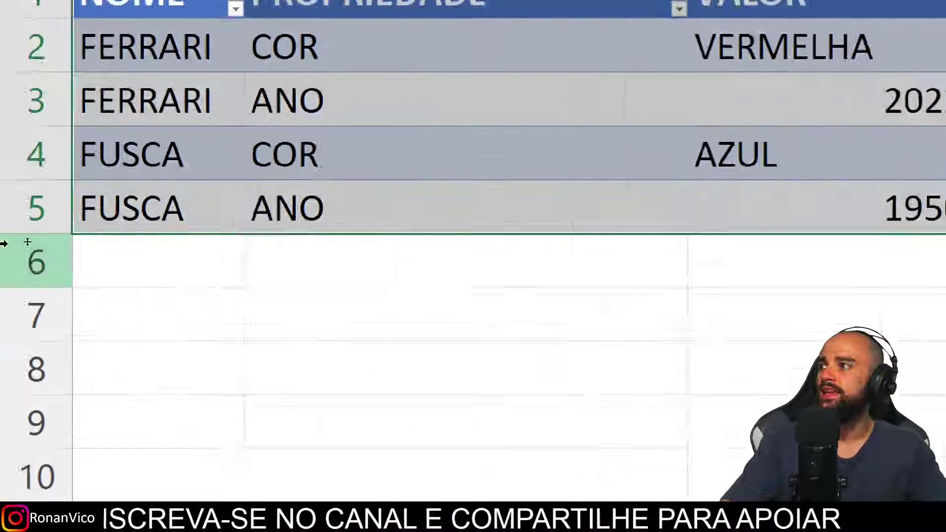
Add a record in row 6 of the source table with FUSCA, MODELO and 1951
click(95, 243)
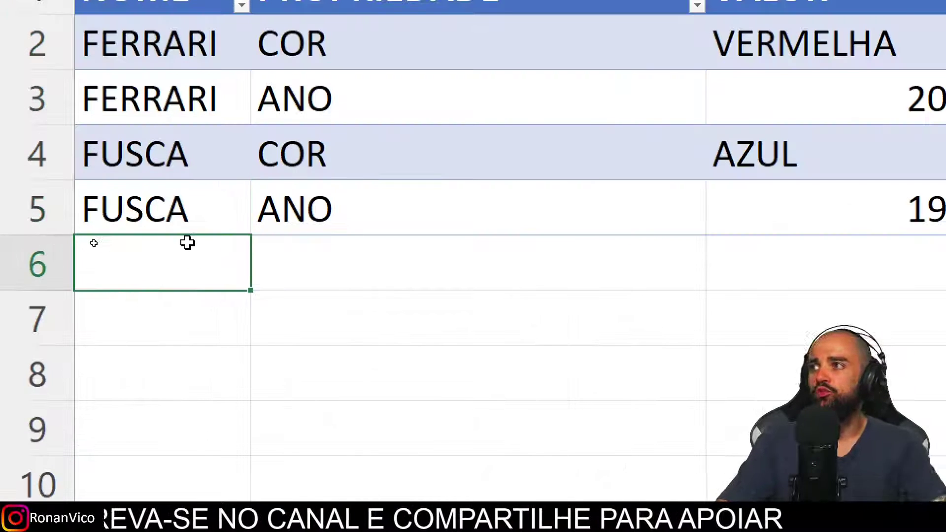
text(FYUS)
key(BackSpace)
key(BackSpace)
key(BackSpace)
text(USCA)
key(Tab)
text(MODELO)
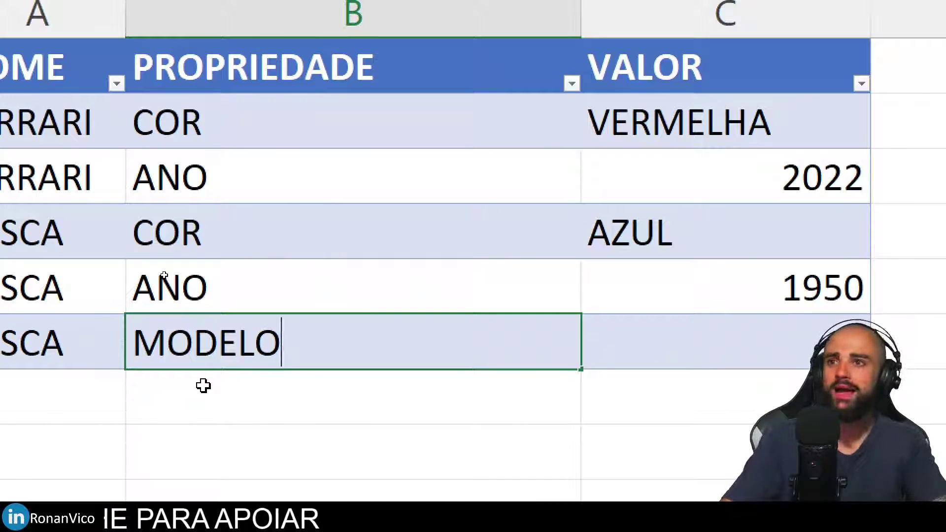
key(Tab)
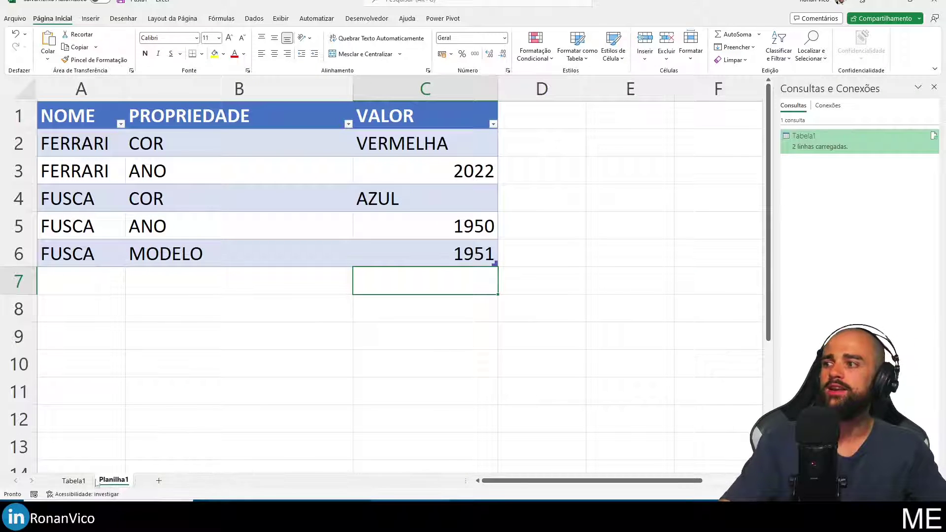
Refresh the pivoted query table on the Tabela1 sheet
click(89, 481)
right_click(38, 104)
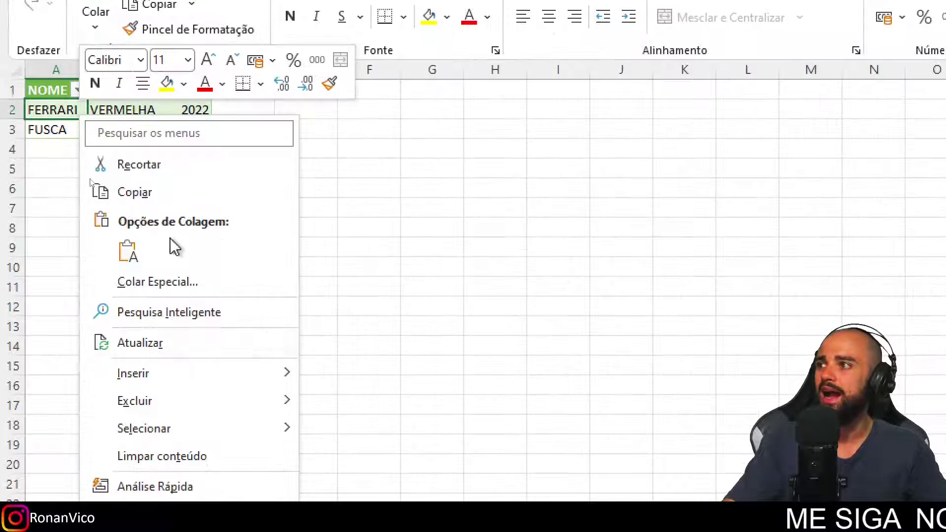
click(93, 216)
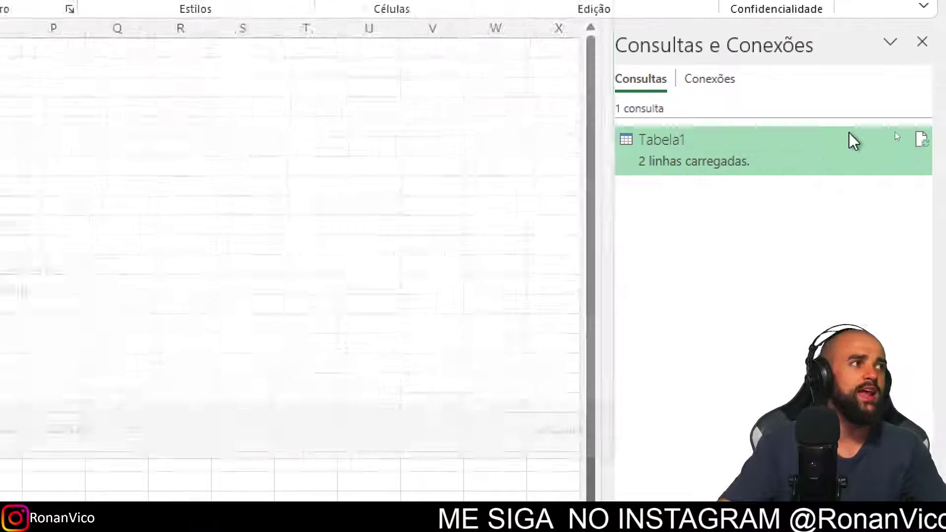
Open the Tabela1 query for editing and examine the hard-coded {"COR","ANO"} list in its Table.Pivot code
double_click(885, 136)
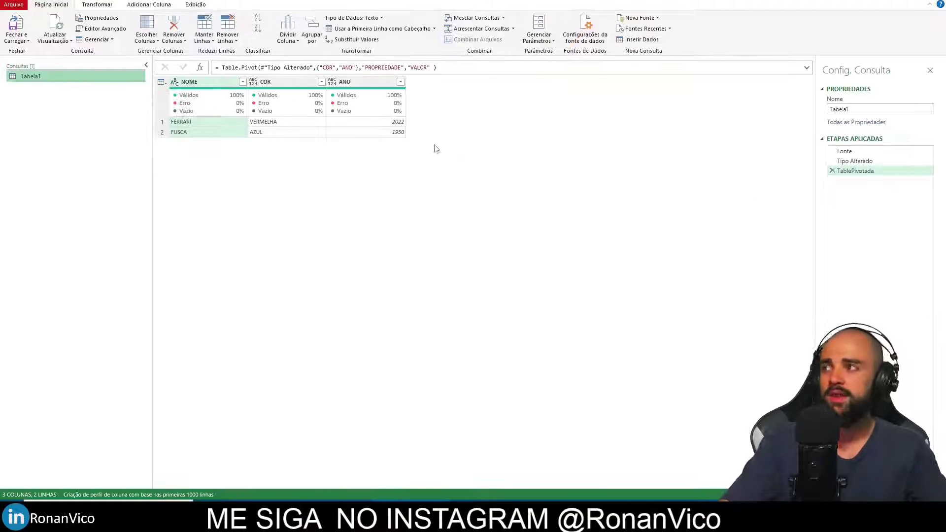
right_click(39, 78)
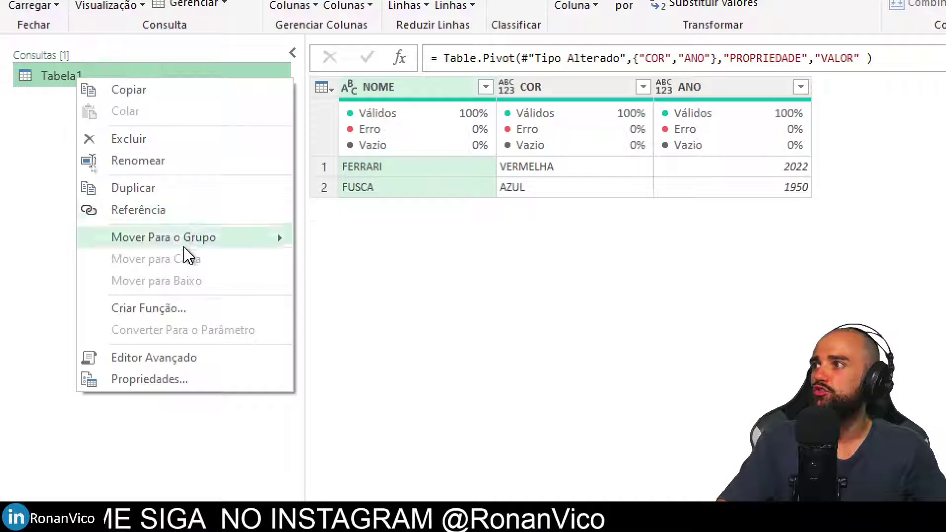
click(92, 219)
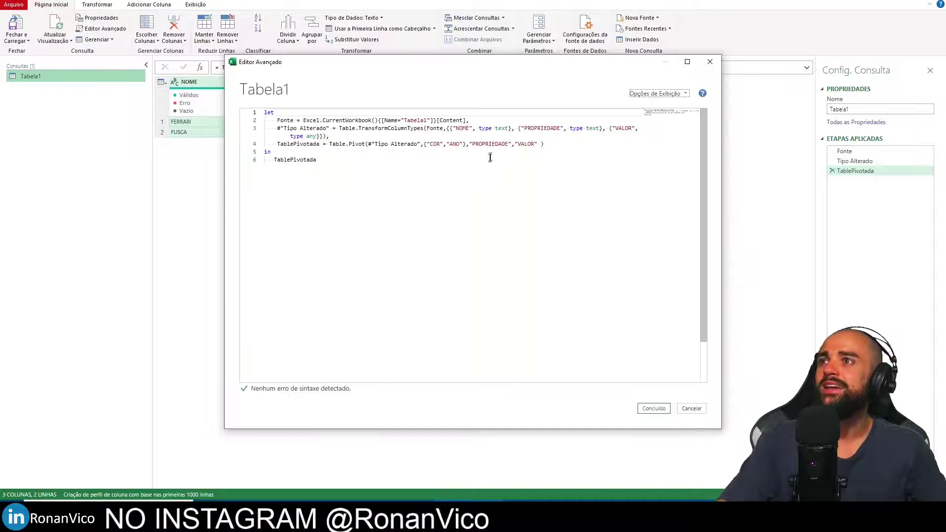
click(460, 146)
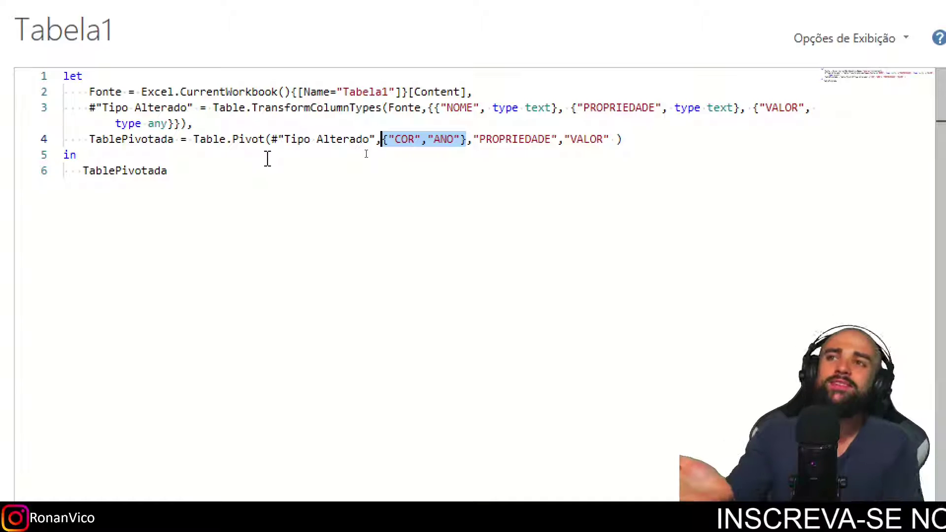
click(322, 123)
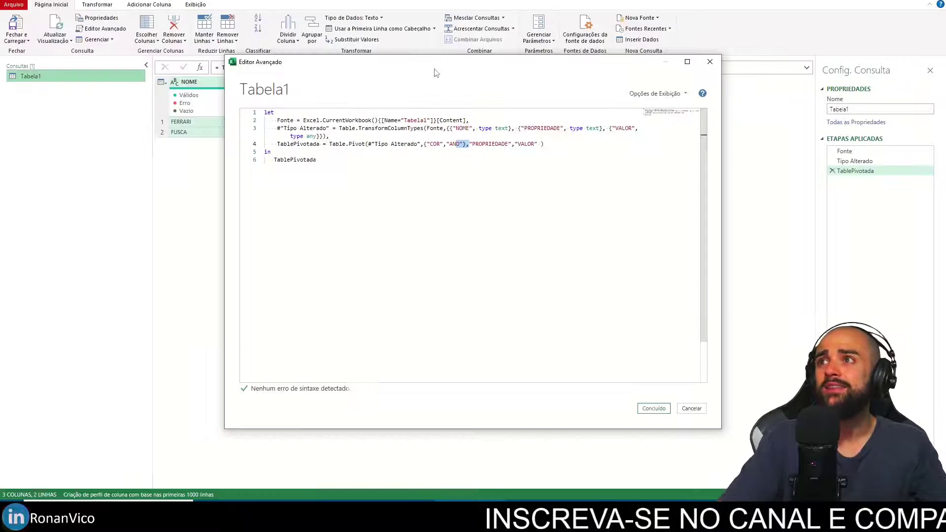
drag(434, 69, 588, 59)
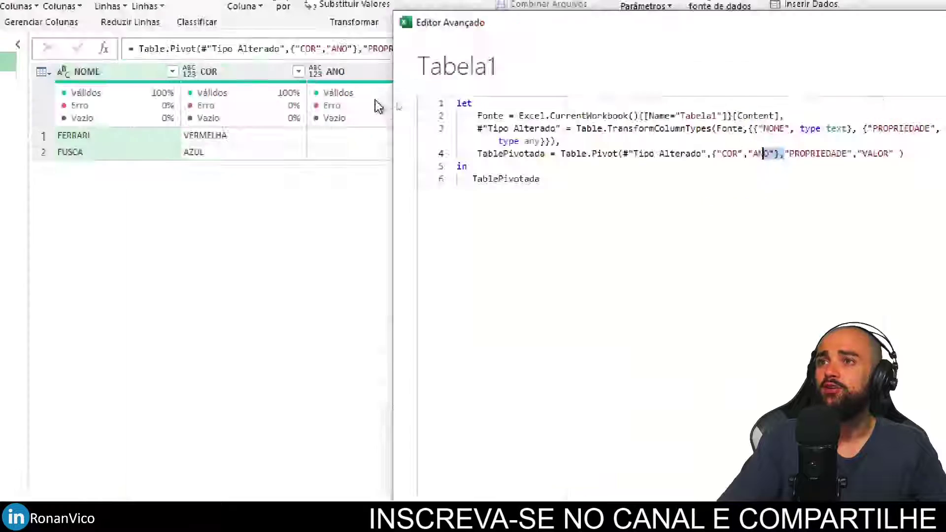
click(812, 395)
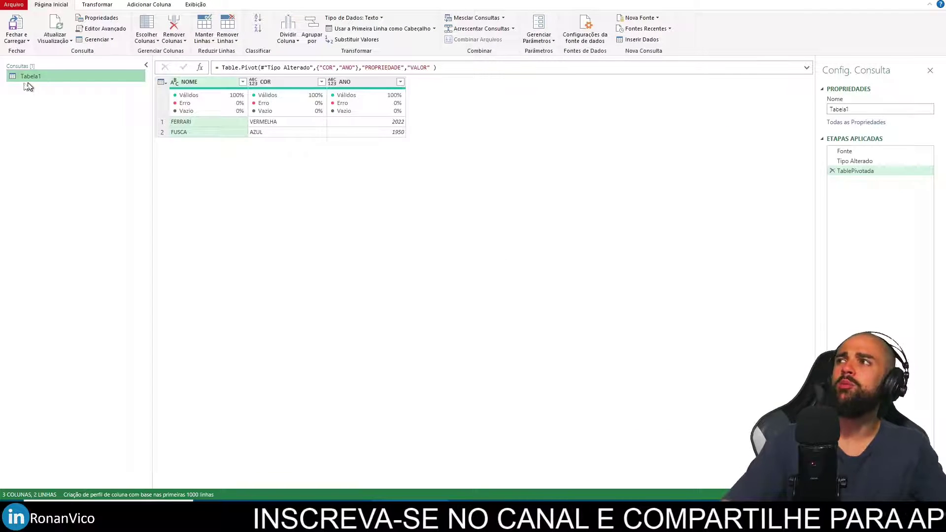
Duplicate the Tabela1 query as exemplo and delete the copy's TablePivotada step
right_click(88, 98)
click(143, 199)
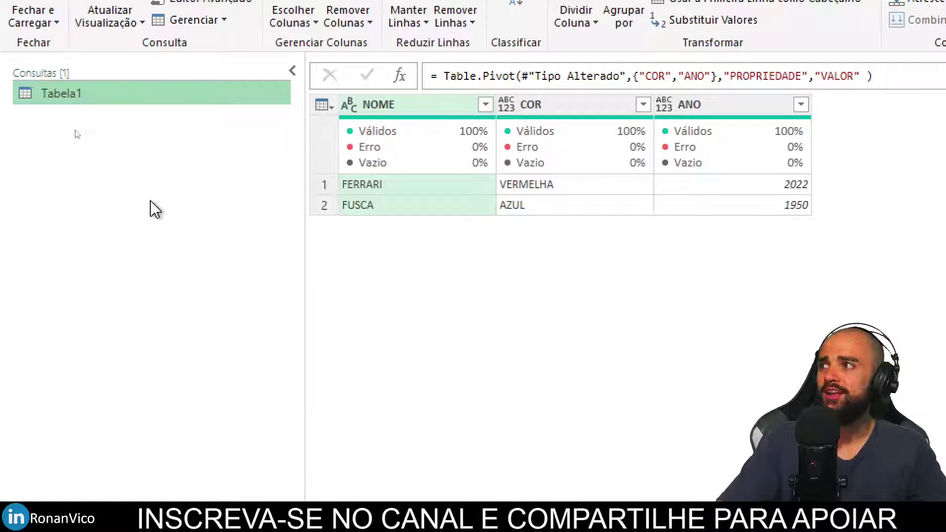
double_click(97, 113)
text(exemplo)
key(Return)
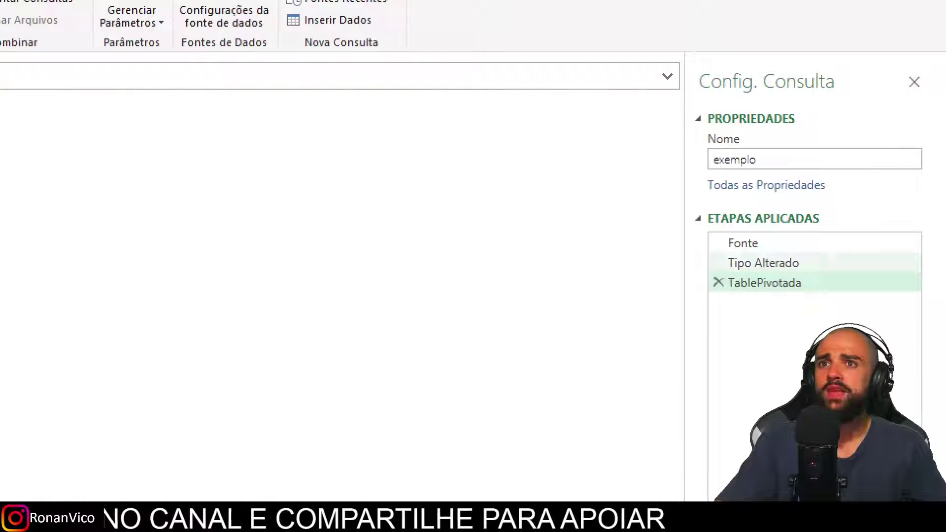
click(719, 142)
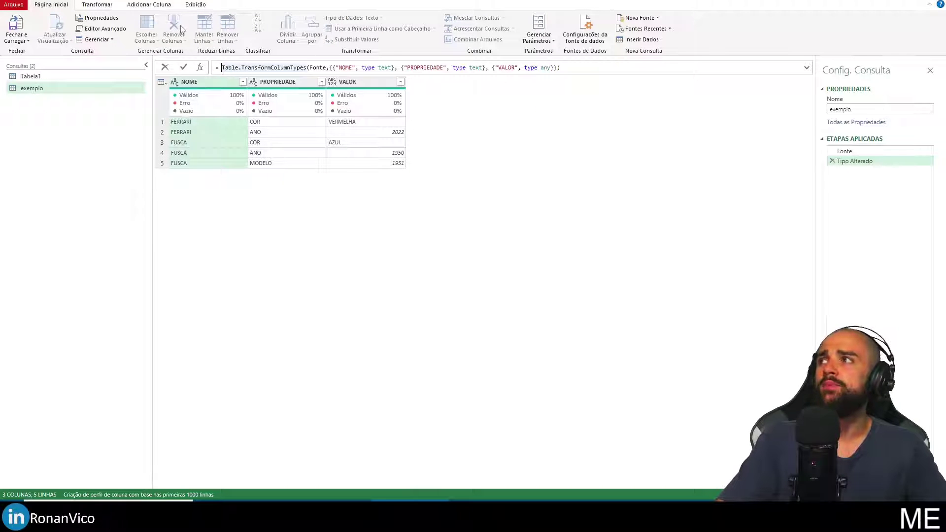
In the exemplo query code, begin a new step named ListaDistintasDaColunaPropriedade after #"Tipo Alterado"
right_click(88, 87)
click(162, 226)
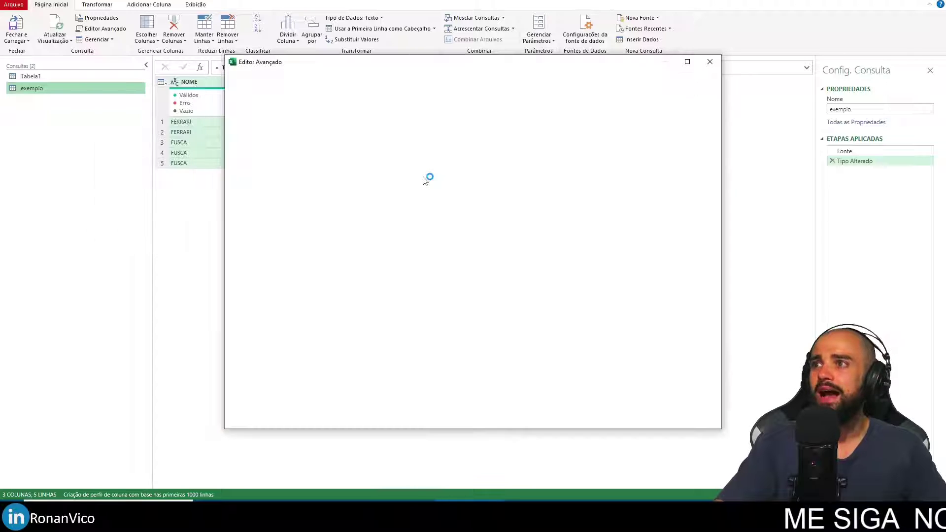
click(329, 141)
click(329, 140)
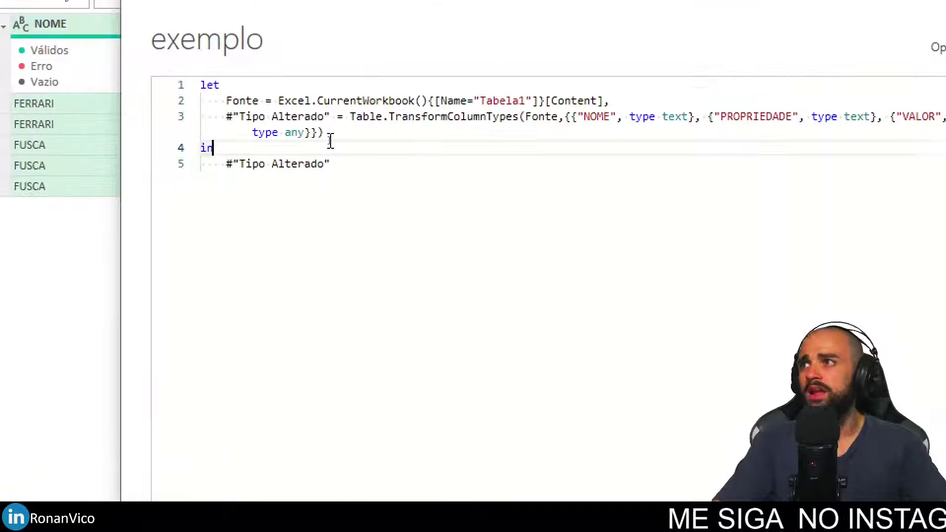
text(,)
key(Return)
key(Return)
key(BackSpace)
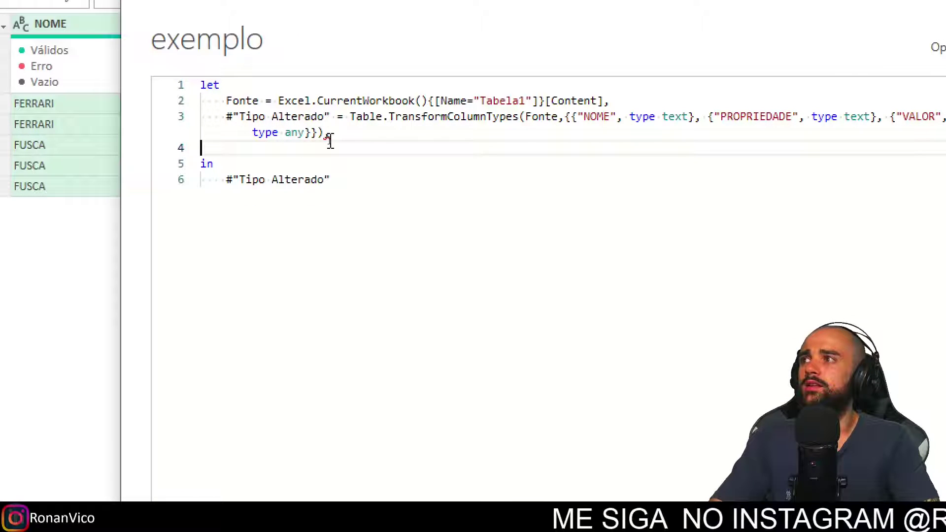
text(ListaDistint)
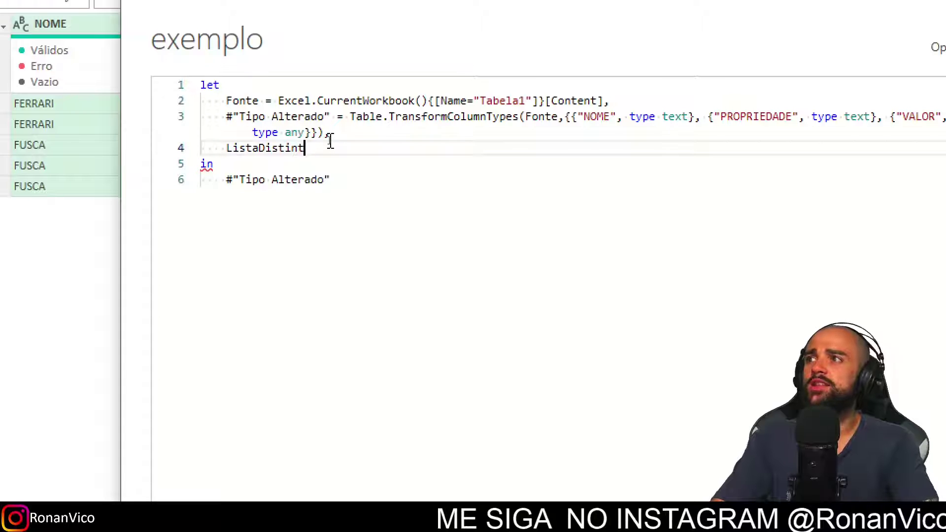
text(asDaColunaPropr)
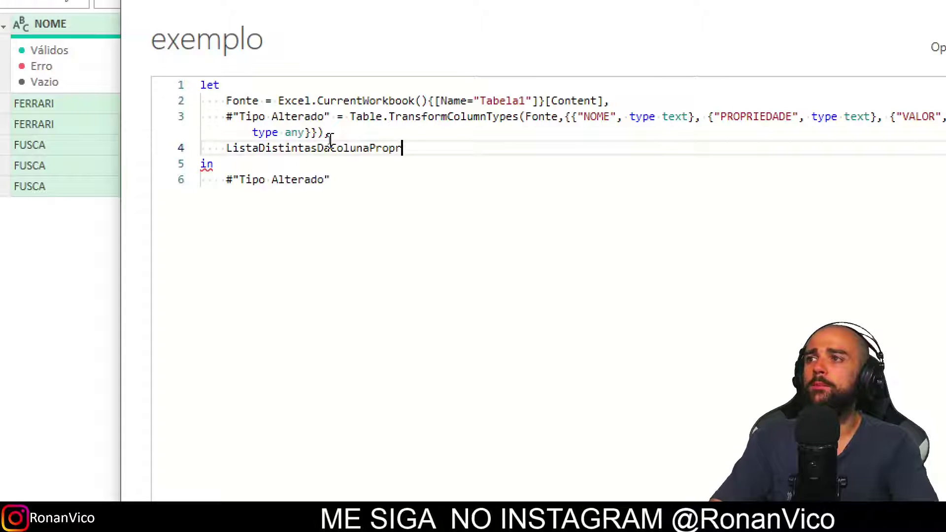
text(iedade =)
Set ListaDistintasDaColunaPropriedade to the column reference #"Tipo Alterado"[PROPRIEDADE]
drag(329, 116, 226, 116)
key(ctrl+c)
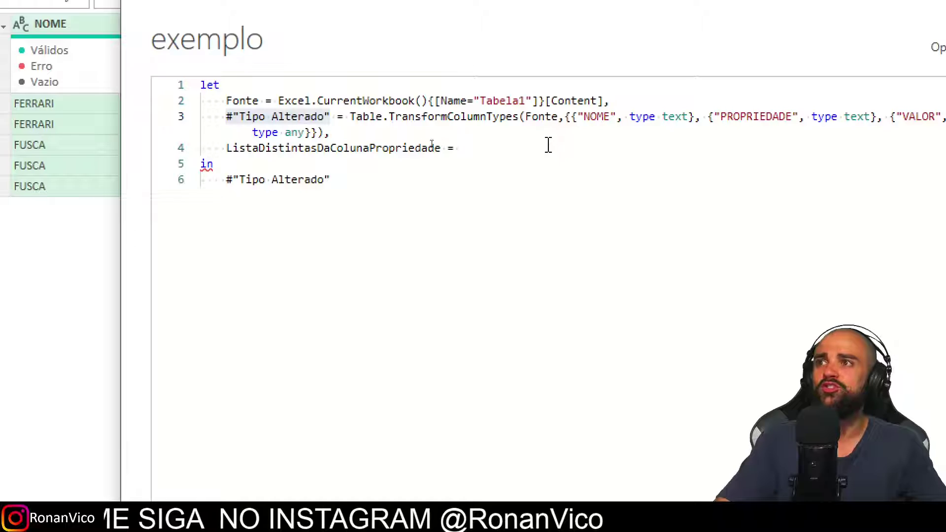
click(460, 148)
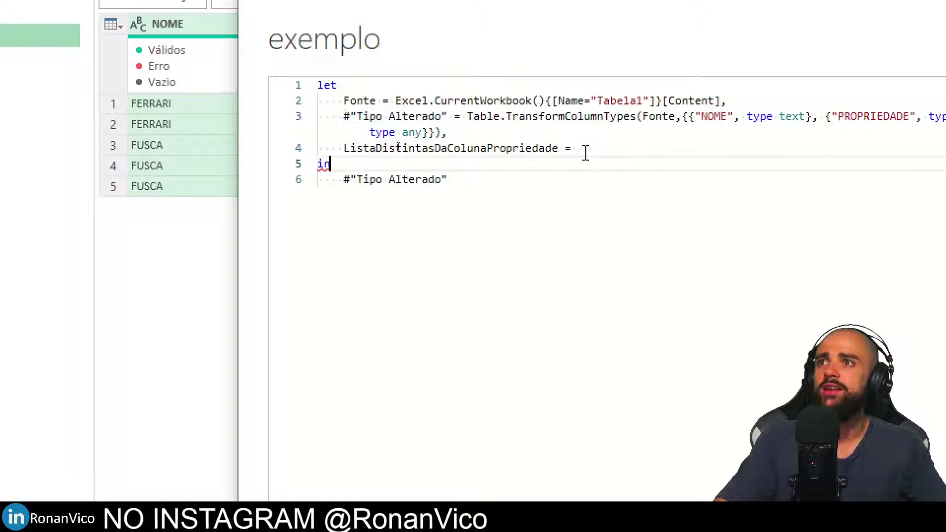
key(ctrl+v)
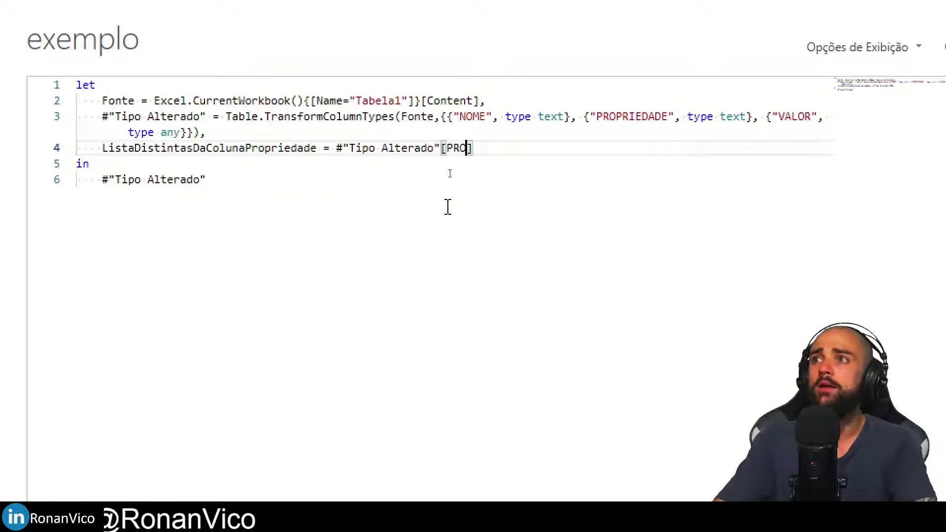
Return ListaDistintasDaColunaPropriedade in the in clause instead of #"Tipo Alterado" and apply the code
double_click(300, 147)
key(ctrl+c)
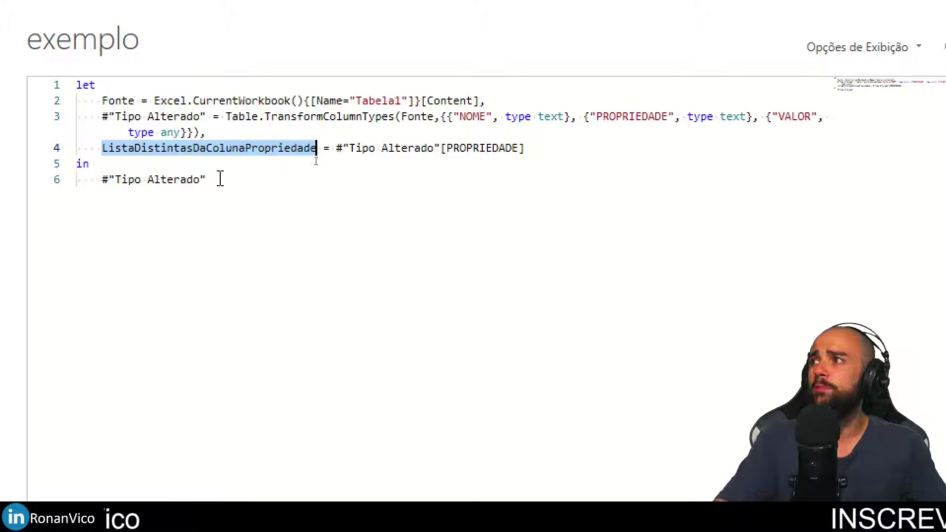
drag(128, 186, 96, 181)
key(ctrl+v)
click(651, 409)
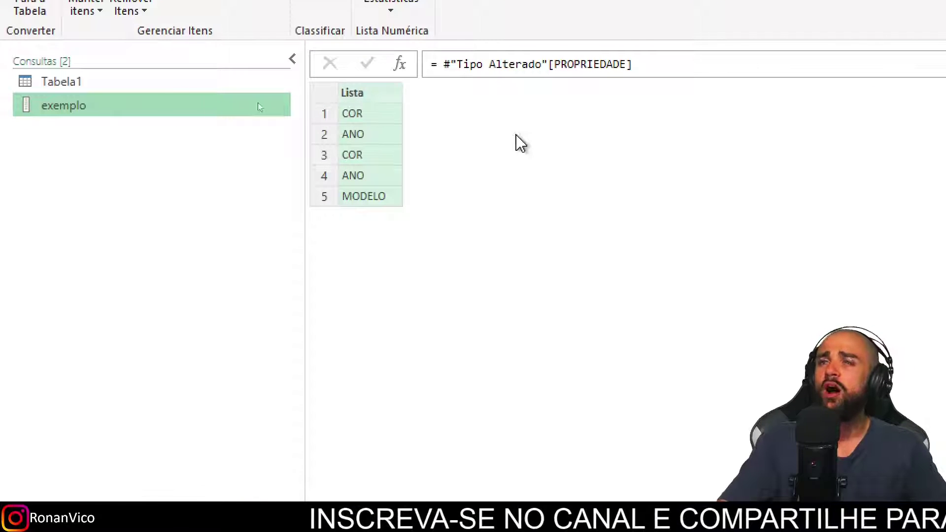
click(445, 64)
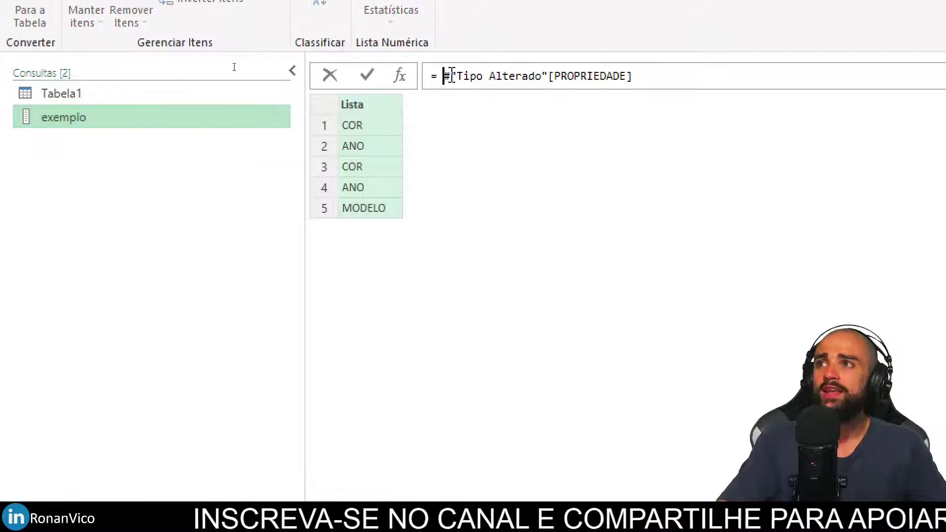
drag(451, 74, 720, 84)
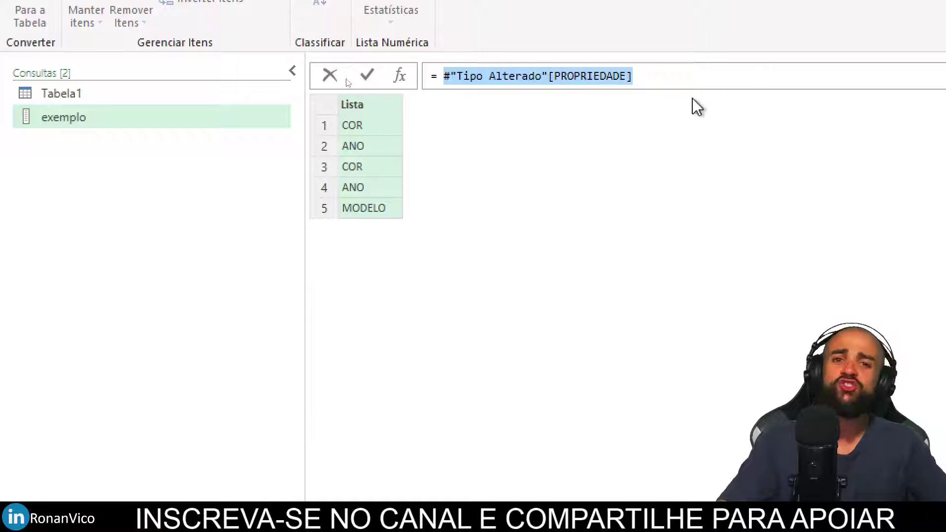
key(Escape)
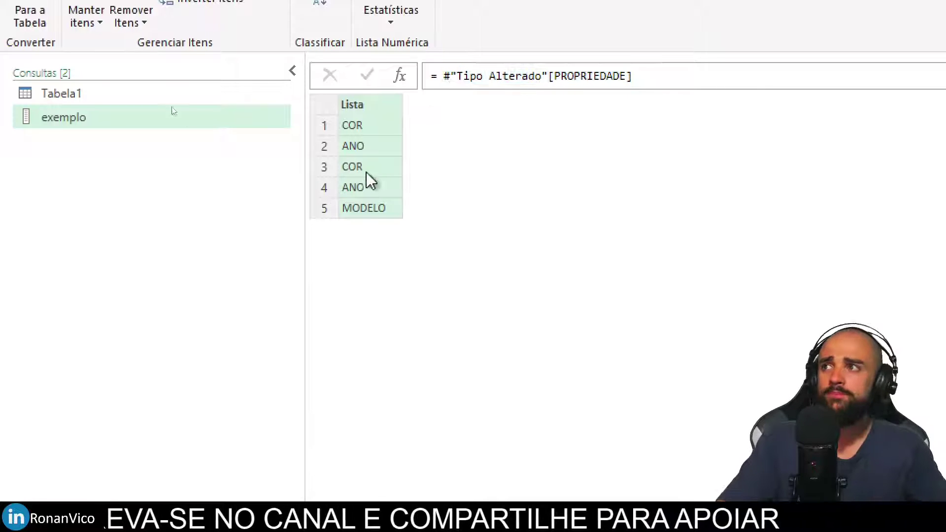
Remove the duplicates from the exemplo query's list of properties
right_click(367, 109)
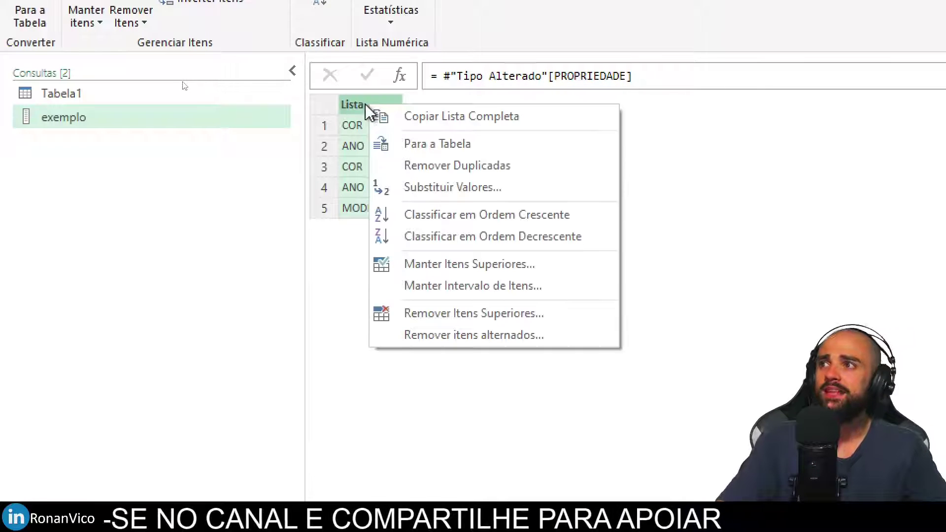
click(409, 171)
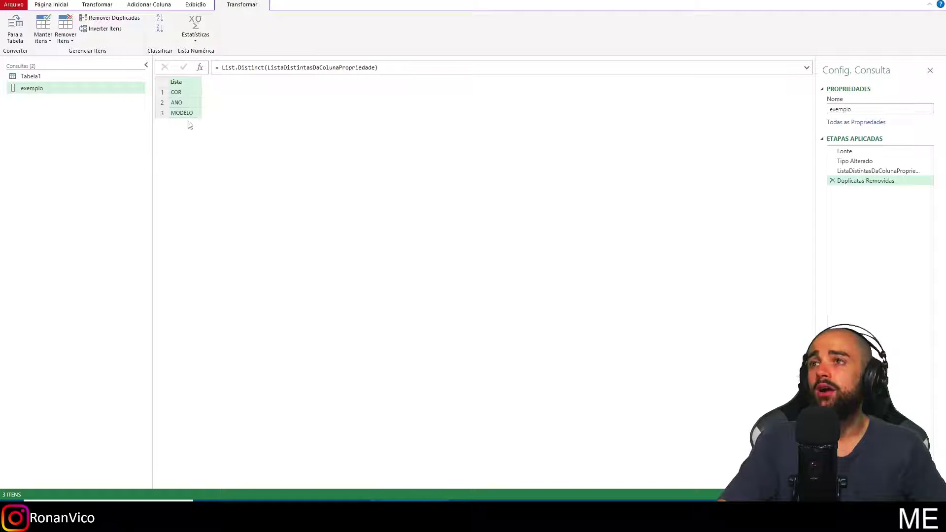
In the exemplo query code, replace the List.Distinct argument with #"Tipo Alterado"[PROPRIEDADE]
right_click(18, 91)
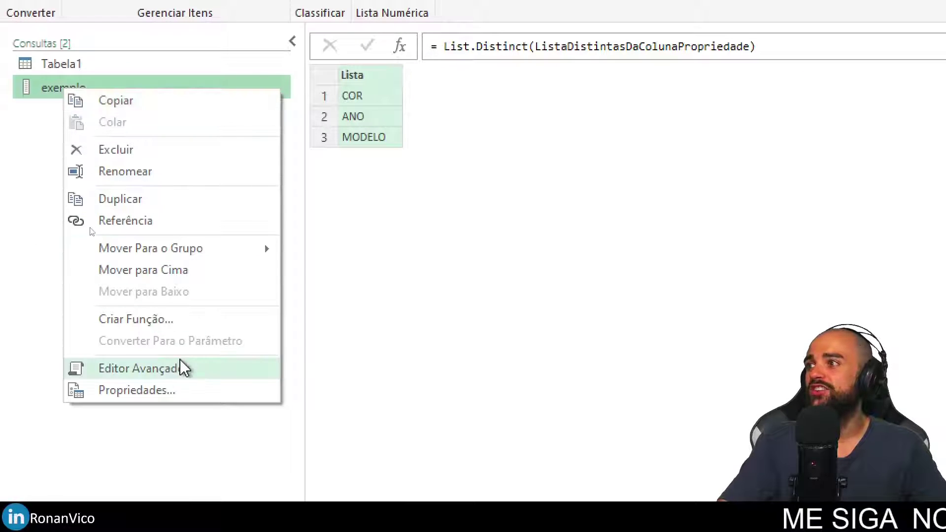
click(92, 229)
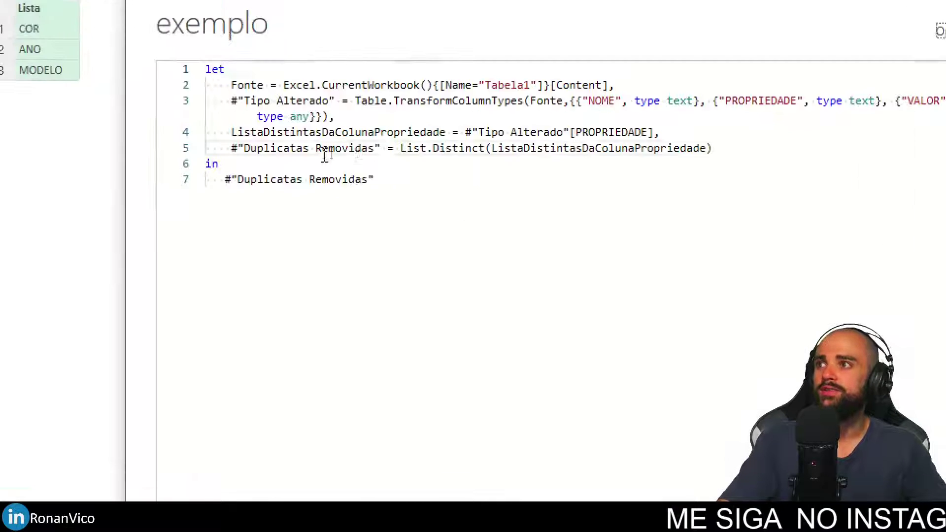
click(301, 150)
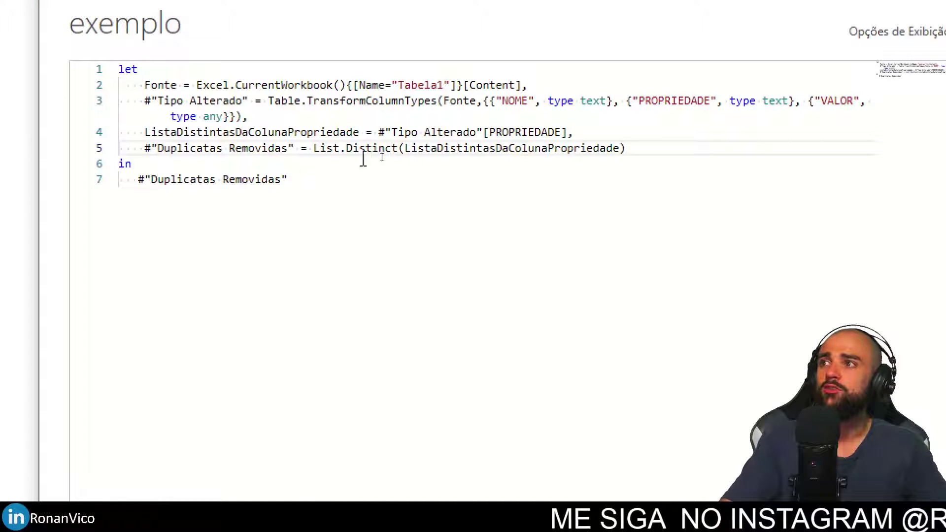
drag(313, 148, 569, 132)
key(ctrl+c)
drag(625, 148, 403, 149)
key(ctrl+v)
click(403, 192)
drag(313, 148, 658, 145)
drag(468, 162, 469, 248)
drag(549, 162, 550, 253)
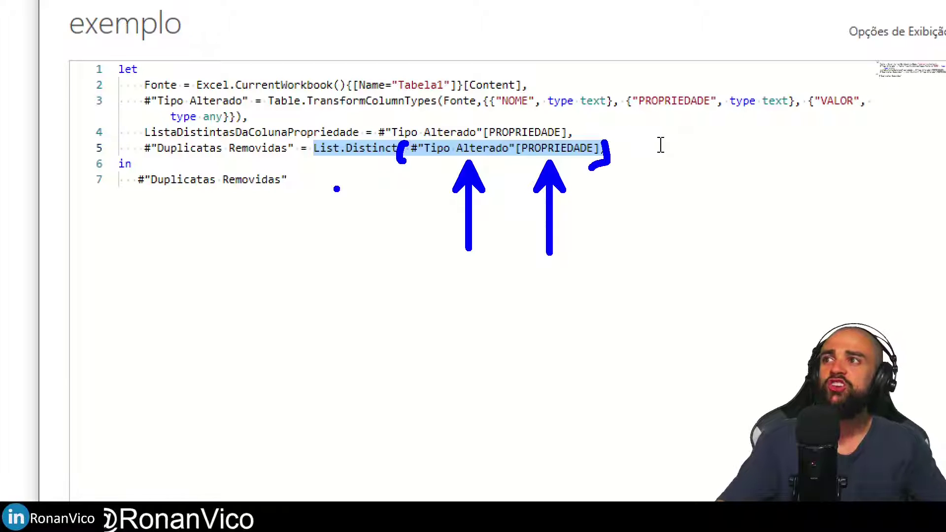
key(Escape)
Discard the edits to the exemplo query's code and return to the Tabela1 query
click(615, 161)
drag(622, 154, 383, 154)
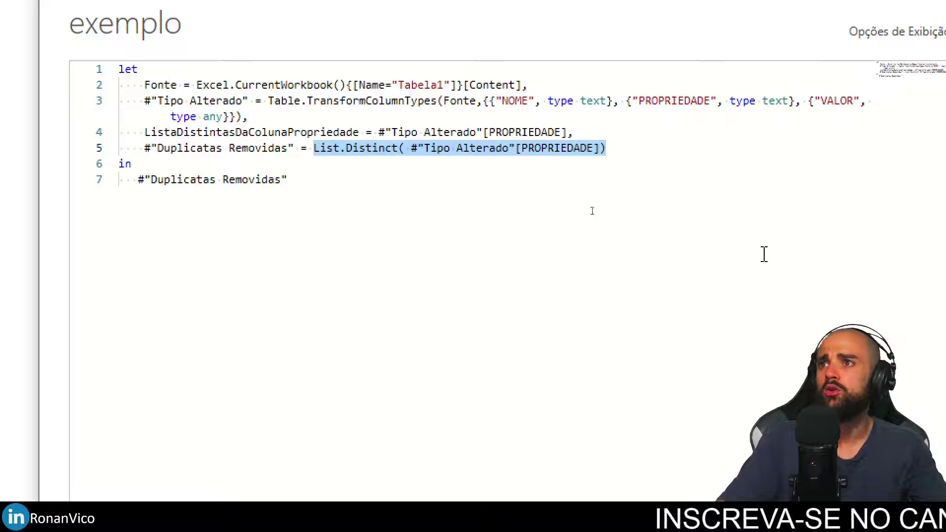
click(694, 407)
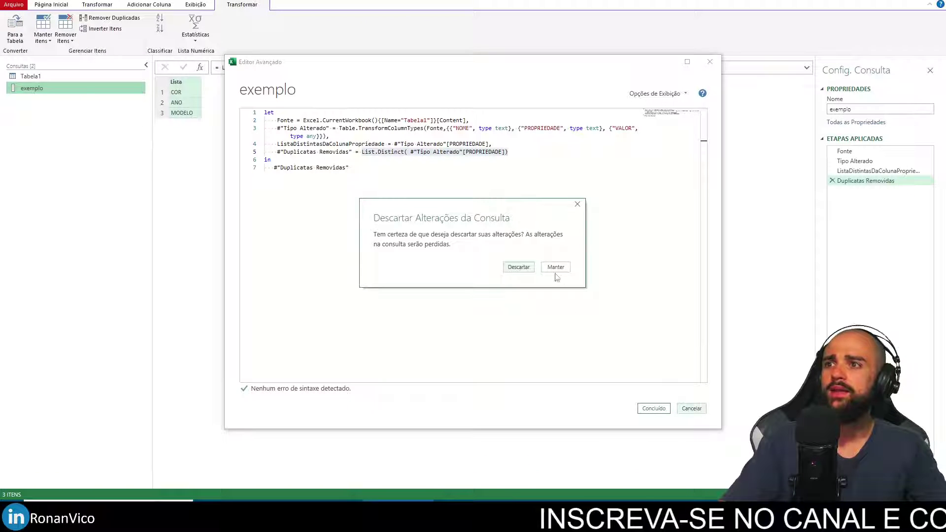
click(519, 267)
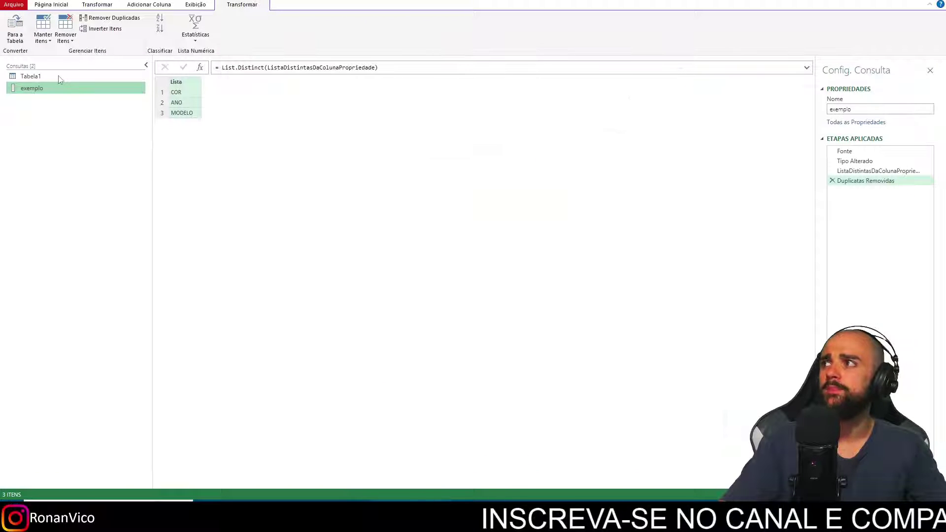
click(60, 77)
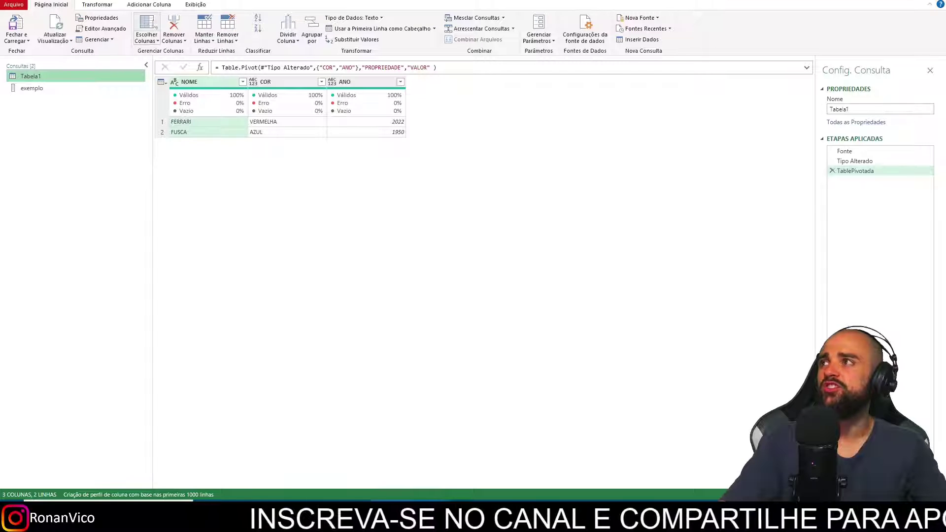
In the Tabela1 query code, replace {"COR","ANO"} in Table.Pivot with List.Distinct( #"Tipo Alterado"[PROPRIEDADE]) and apply it
right_click(27, 77)
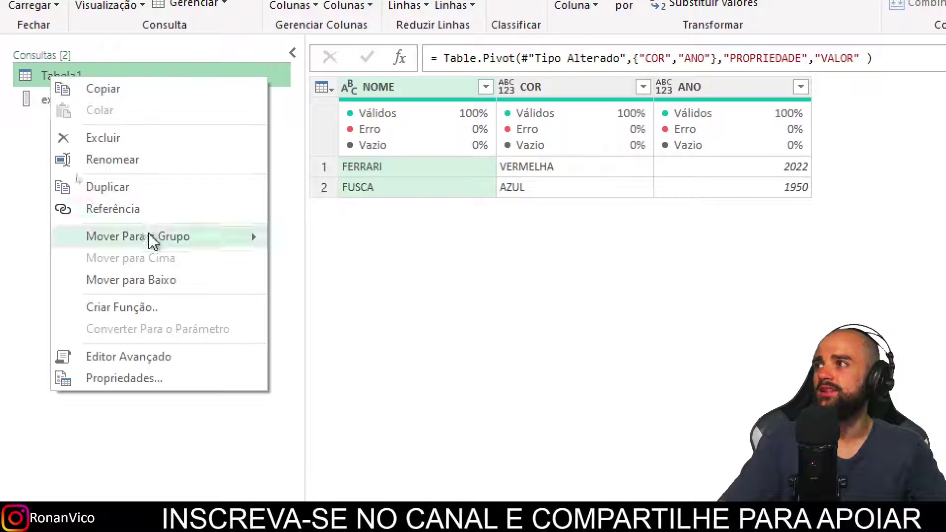
click(153, 359)
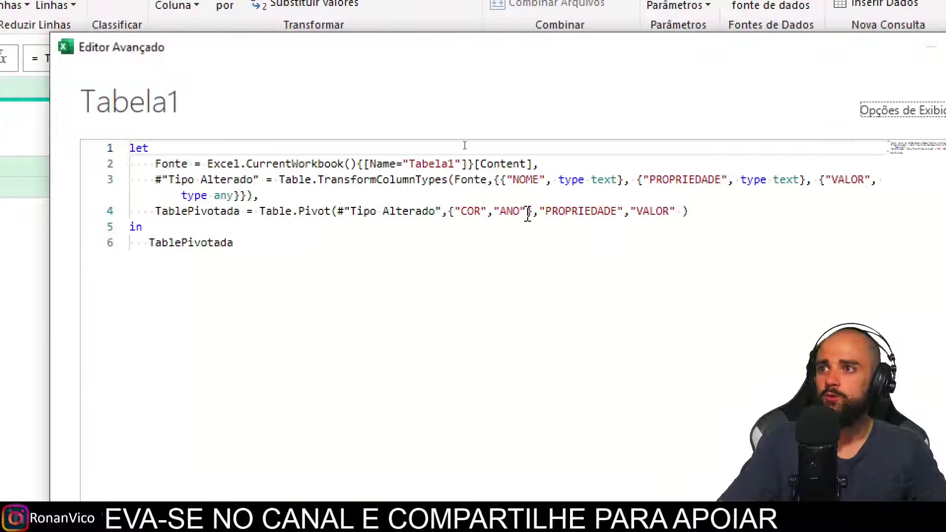
drag(527, 213, 447, 212)
key(ctrl+v)
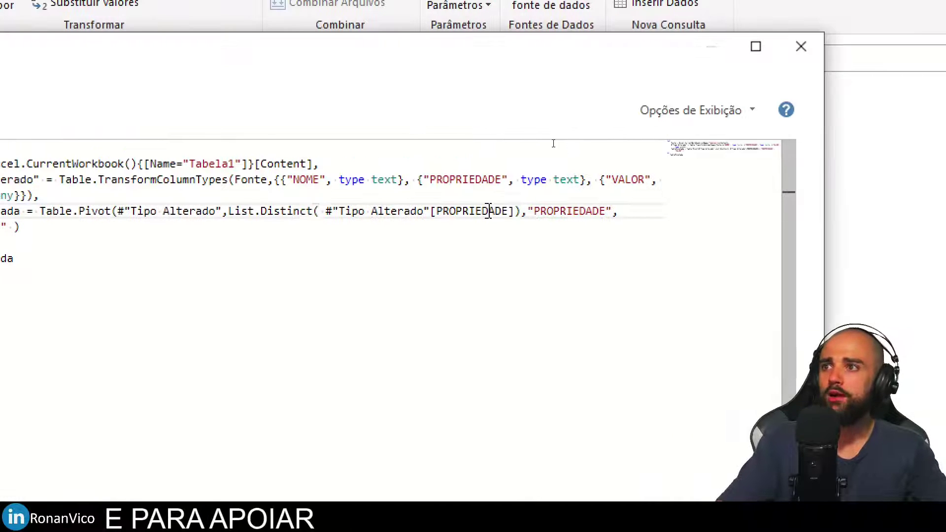
drag(279, 211, 570, 211)
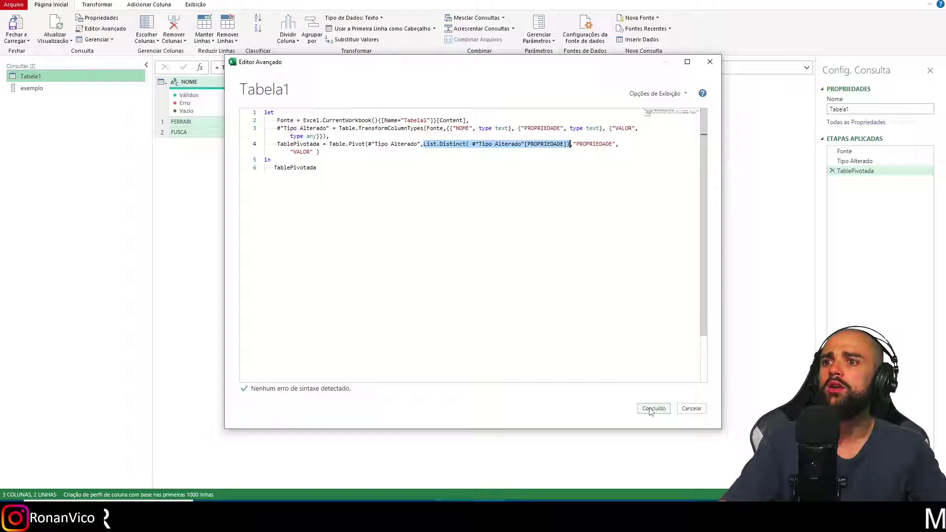
click(651, 410)
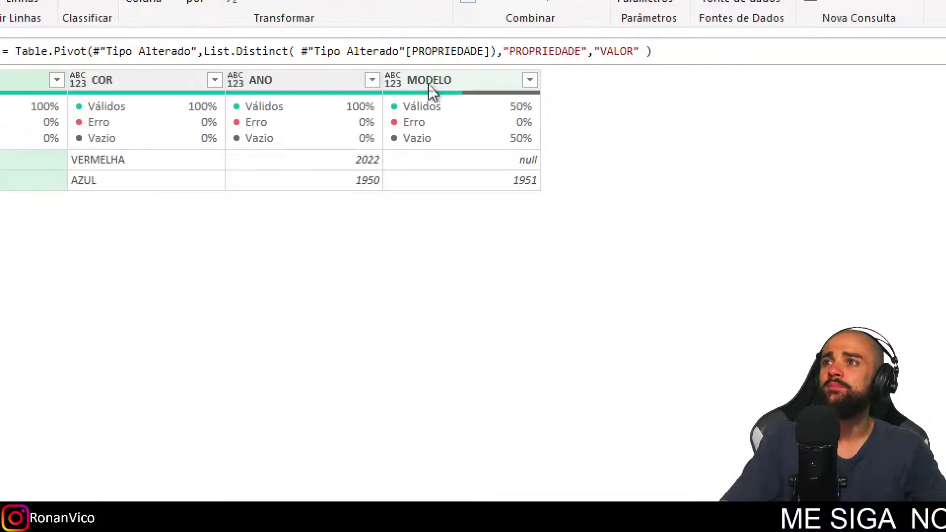
click(451, 167)
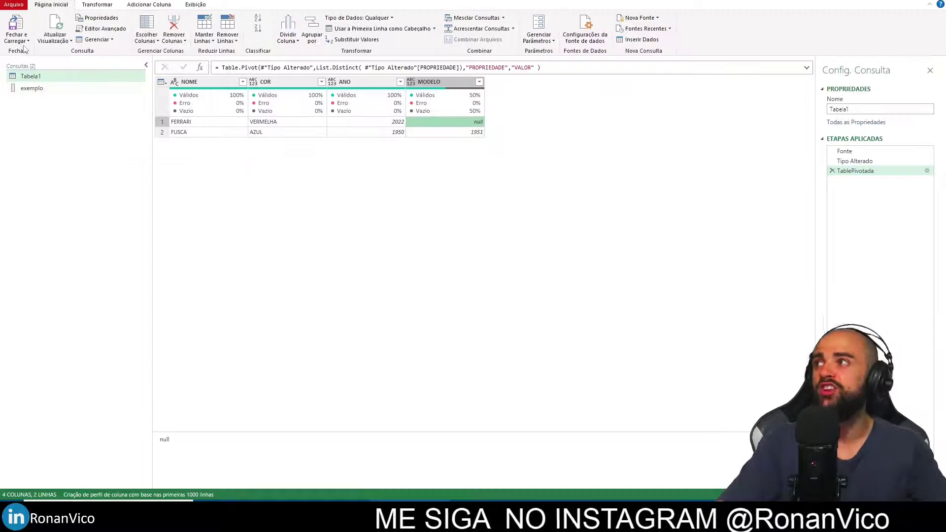
Close and load the queries into the workbook, and move the Tabela1 sheet after Planilha1
click(16, 41)
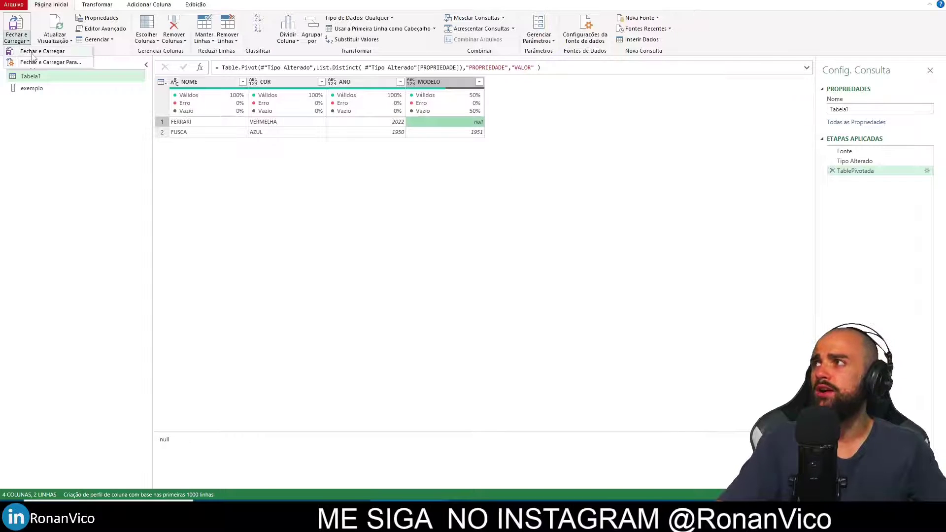
click(30, 56)
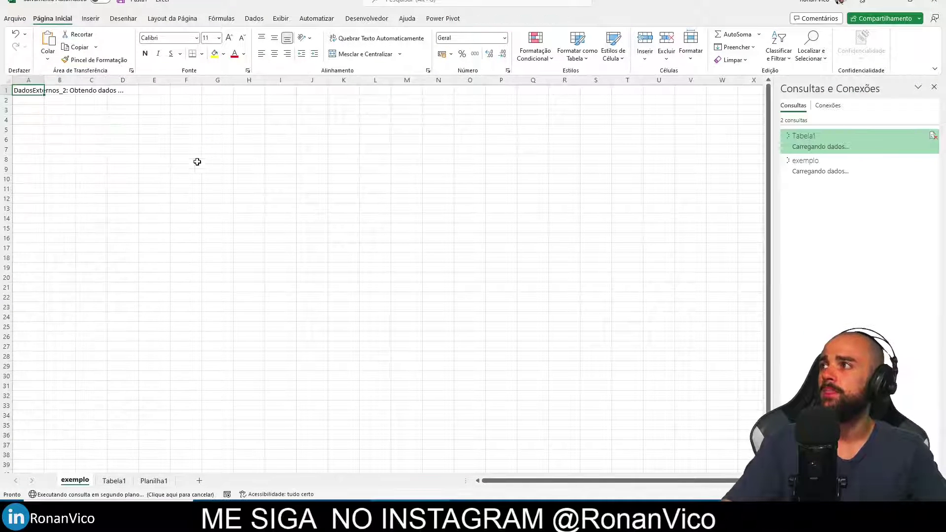
click(113, 480)
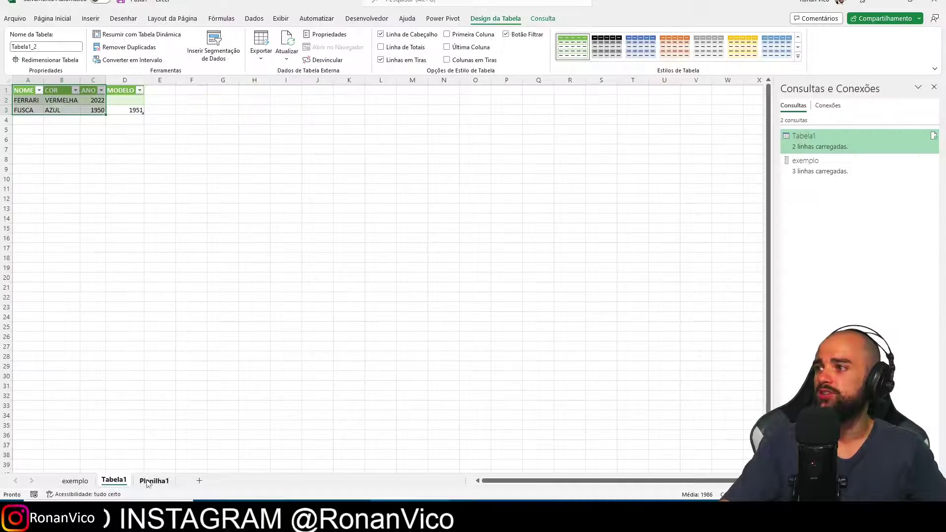
scroll(113, 486, up, 10)
drag(114, 485, 163, 481)
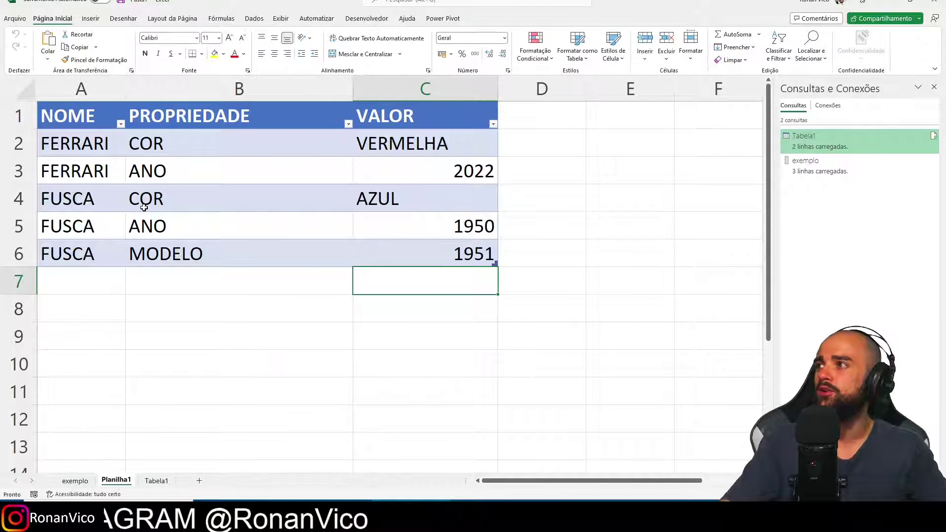
Add a row to the source table on Planilha1 with FUSCA, PESO and 2 TN
click(83, 270)
text(FUSCA)
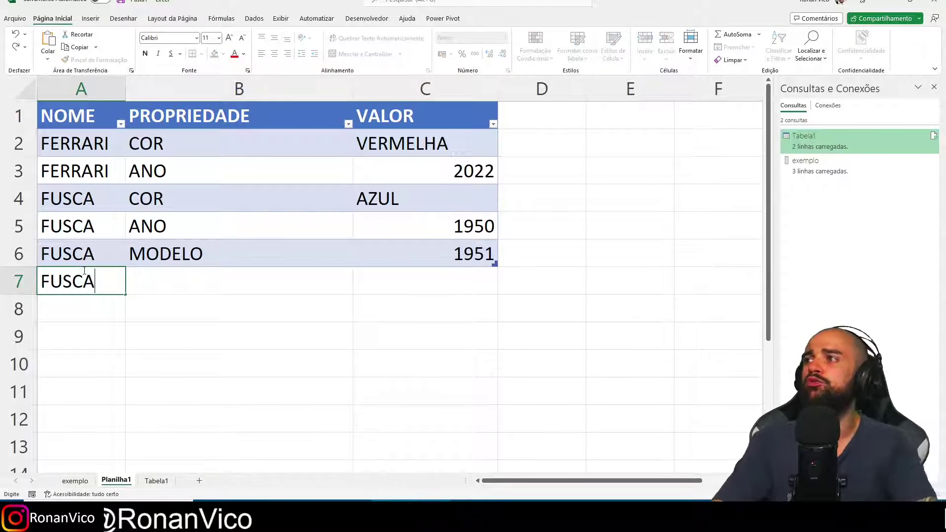
key(Tab)
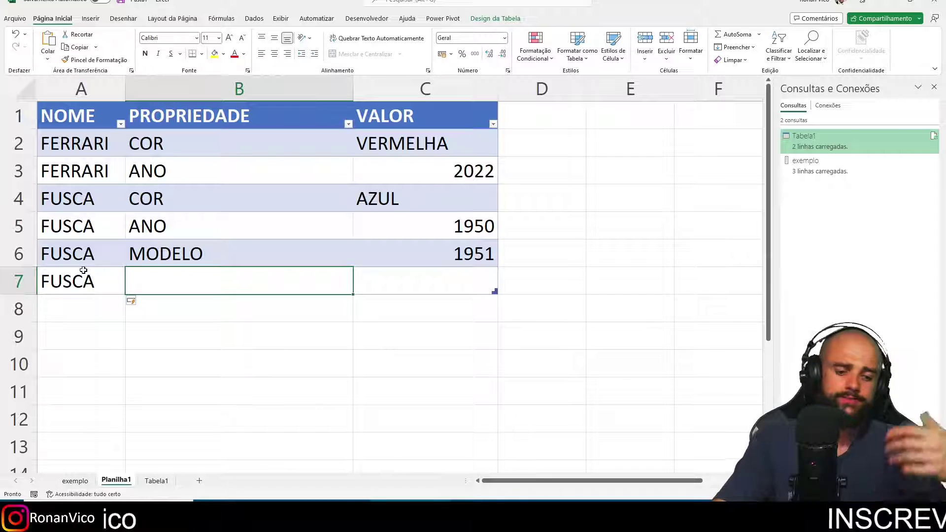
text(PESO)
key(Tab)
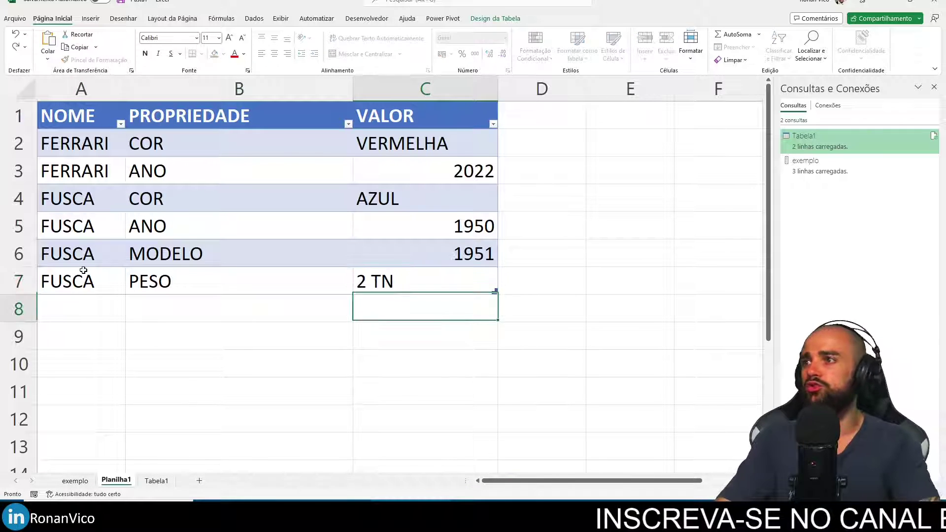
Refresh the pivoted table on the Tabela1 sheet to bring in the PESO property
click(159, 481)
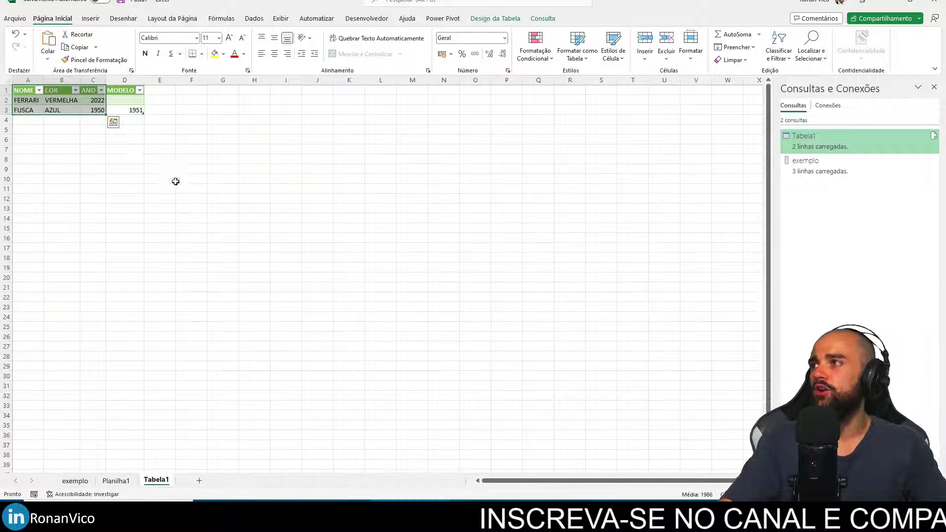
right_click(59, 107)
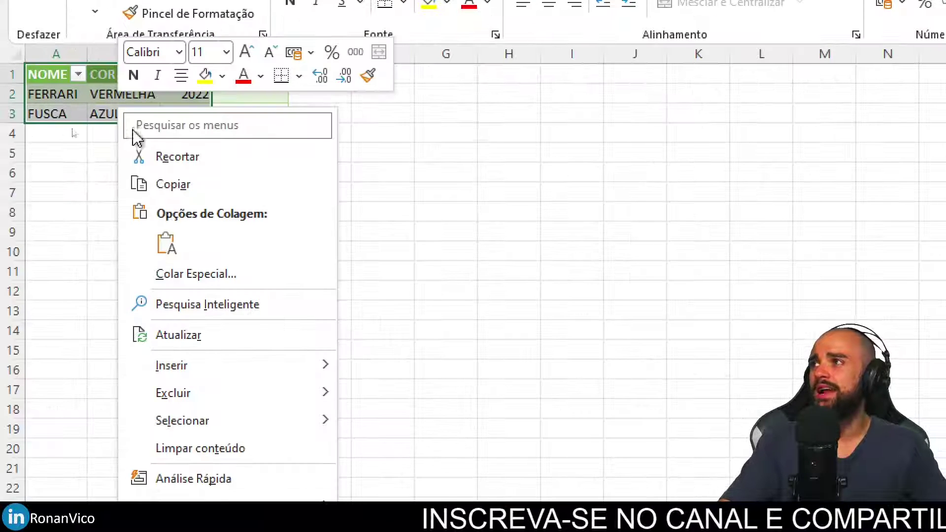
click(218, 348)
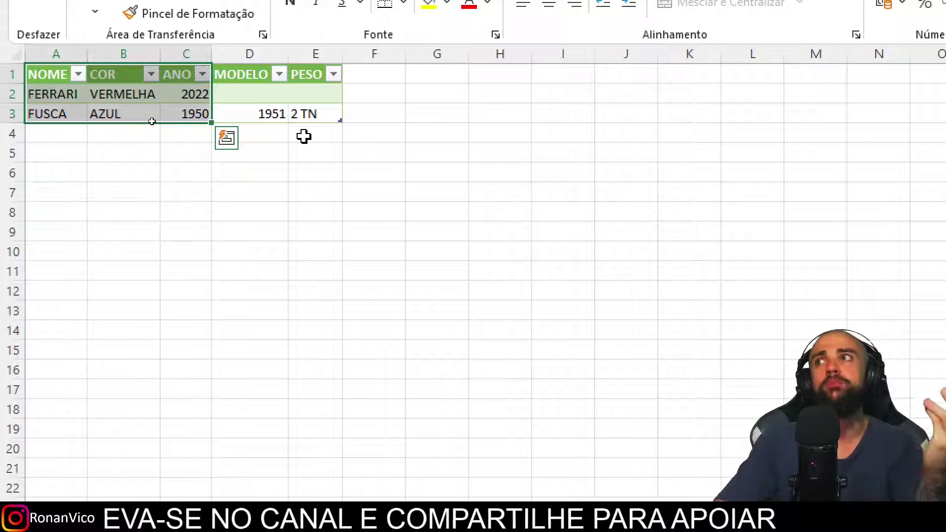
click(300, 136)
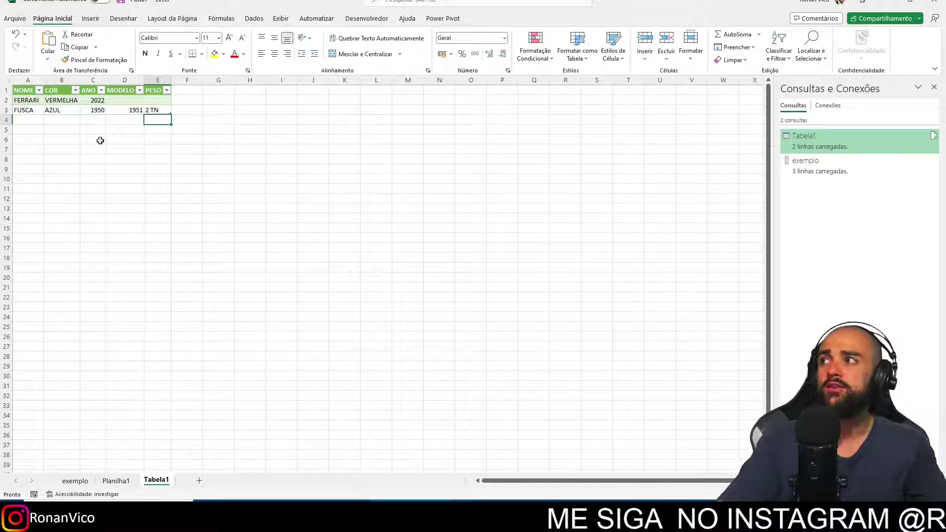
Copy the FERRARI rows for COR and ANO on Planilha1 and paste them directly below the table's last row
click(130, 487)
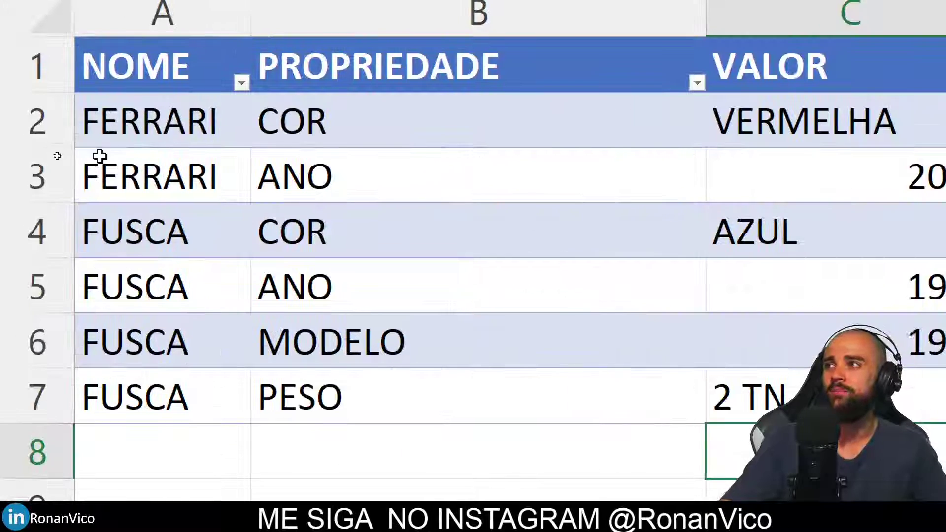
click(79, 137)
drag(177, 101, 805, 182)
key(ctrl+c)
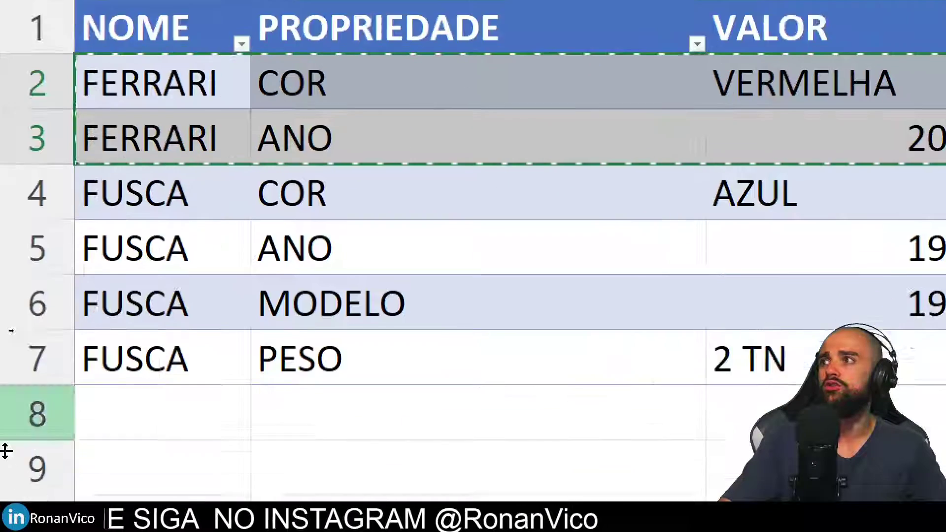
click(226, 398)
key(ctrl+v)
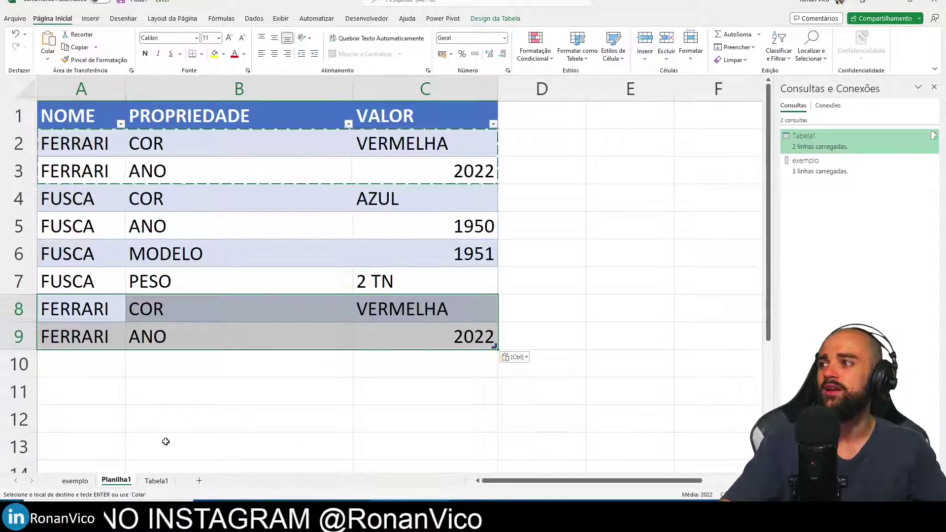
Refresh the pivoted table on the Tabela1 sheet with the duplicated FERRARI rows
click(156, 480)
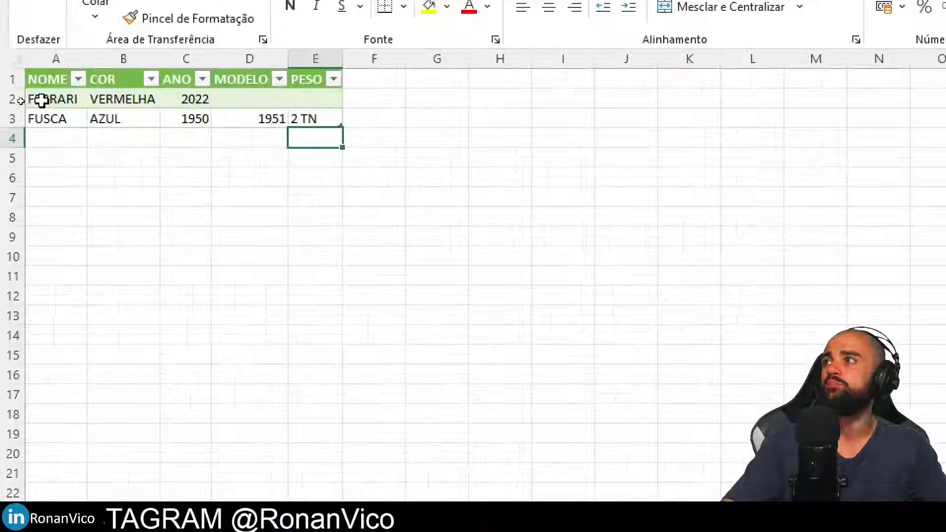
right_click(41, 100)
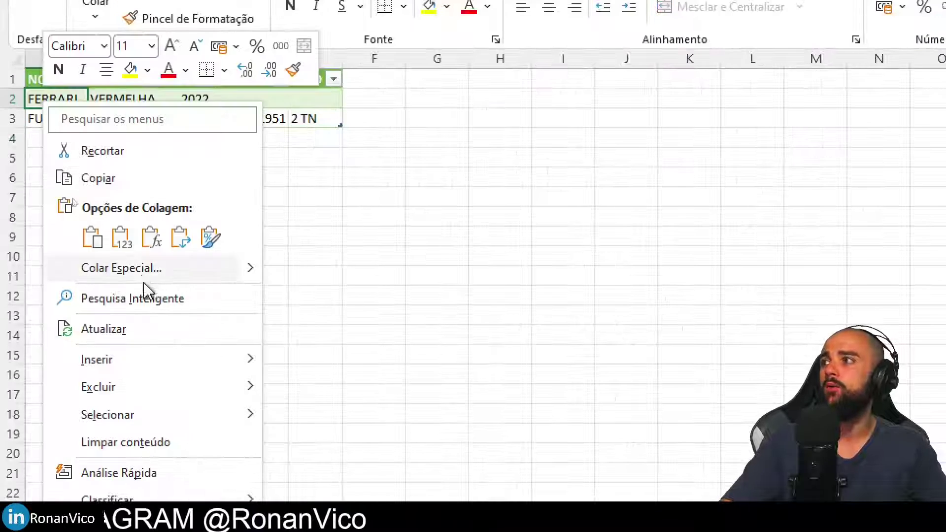
click(131, 327)
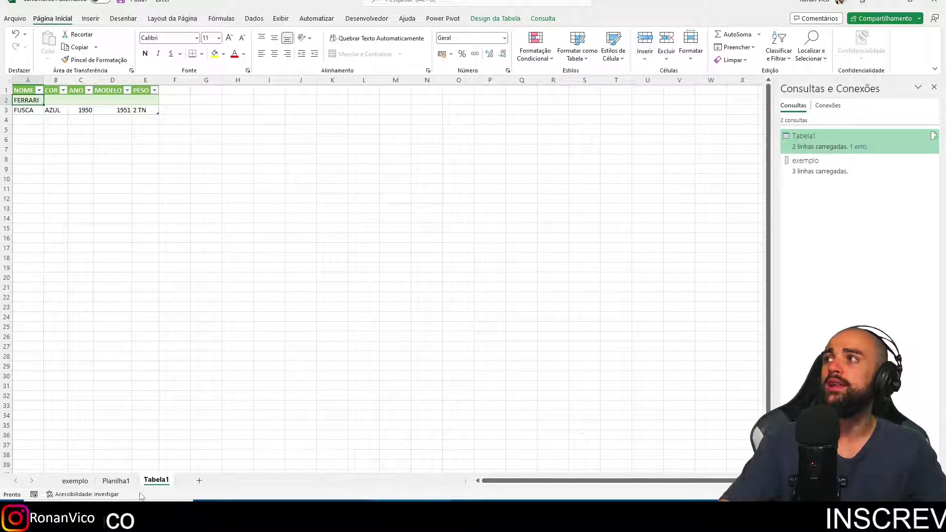
Examine the repeated FERRARI rows for COR and ANO at the end of the Planilha1 table
click(115, 481)
click(270, 248)
drag(74, 309, 391, 342)
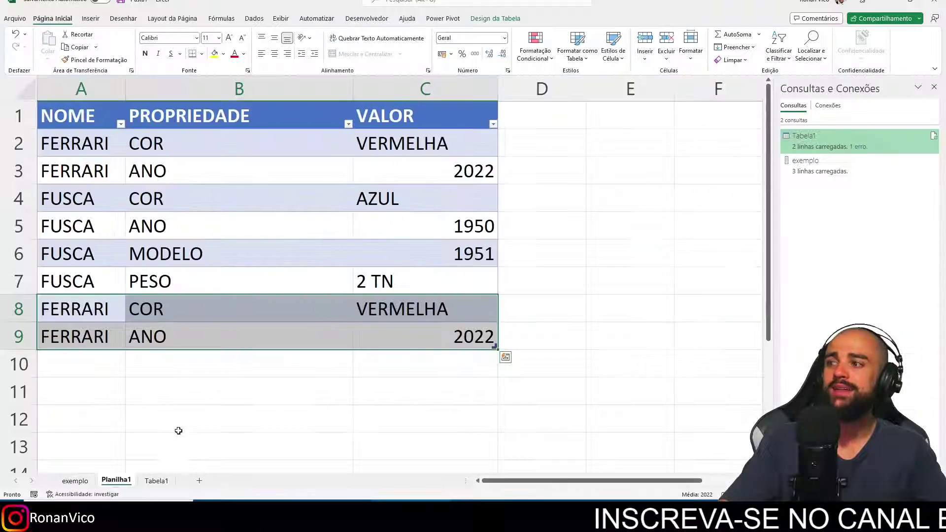
Open the Tabela1 query in the Power Query Editor and read the error details of FERRARI's COR cell
click(171, 483)
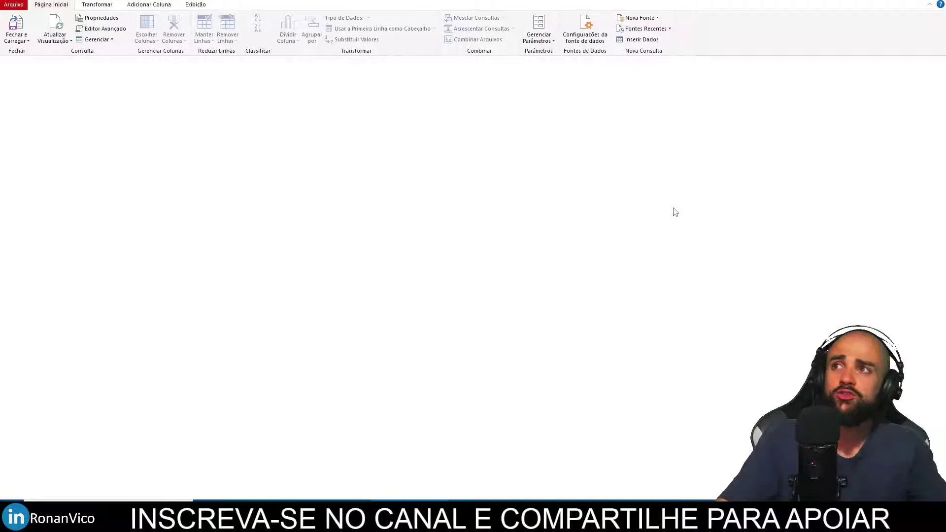
click(78, 76)
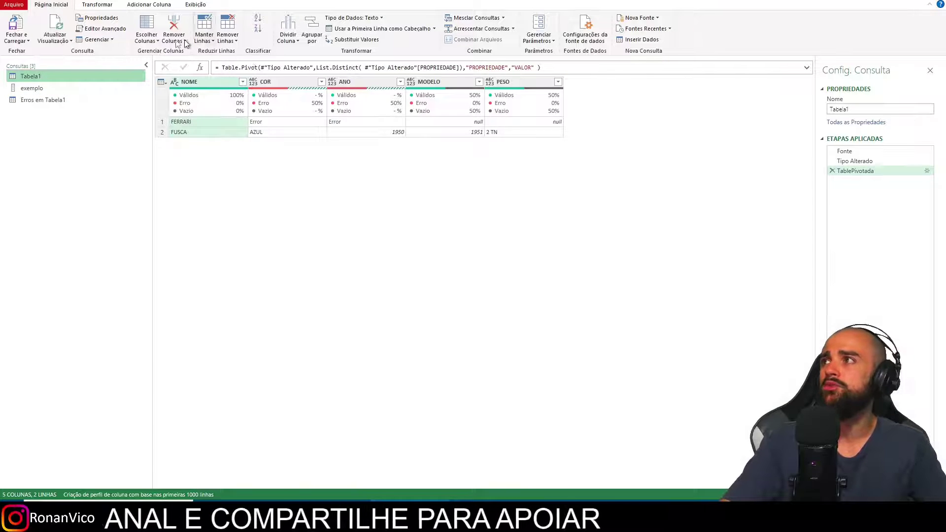
click(296, 125)
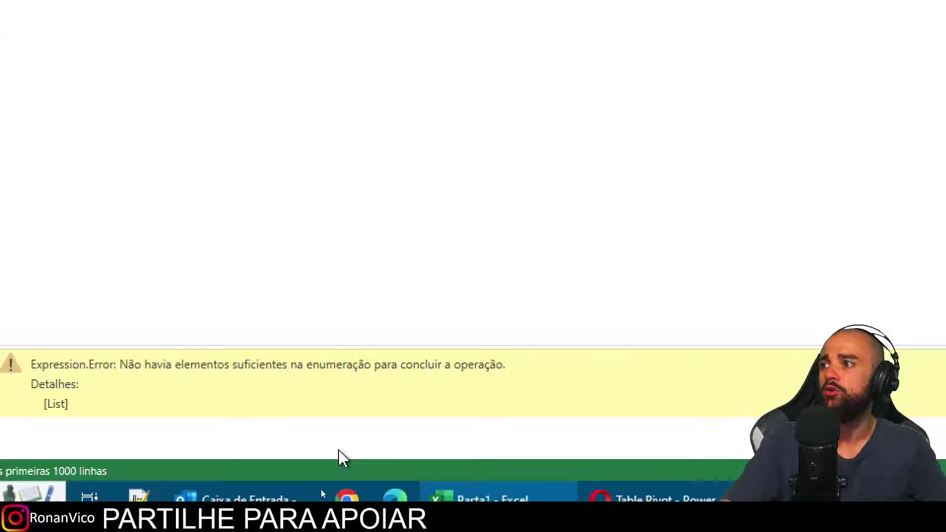
drag(167, 363, 555, 364)
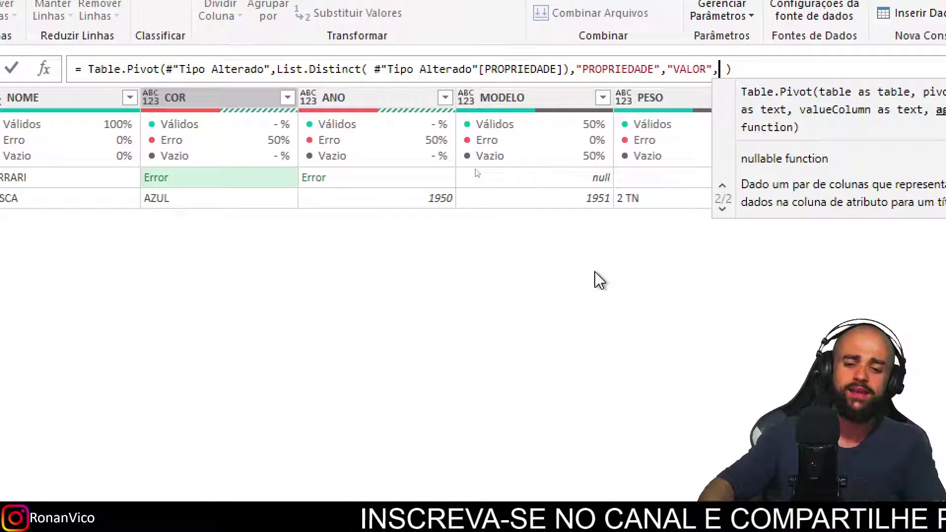
Add List.Max as the aggregation function after "VALOR" in the Table.Pivot formula and apply it
text(List.Ma )
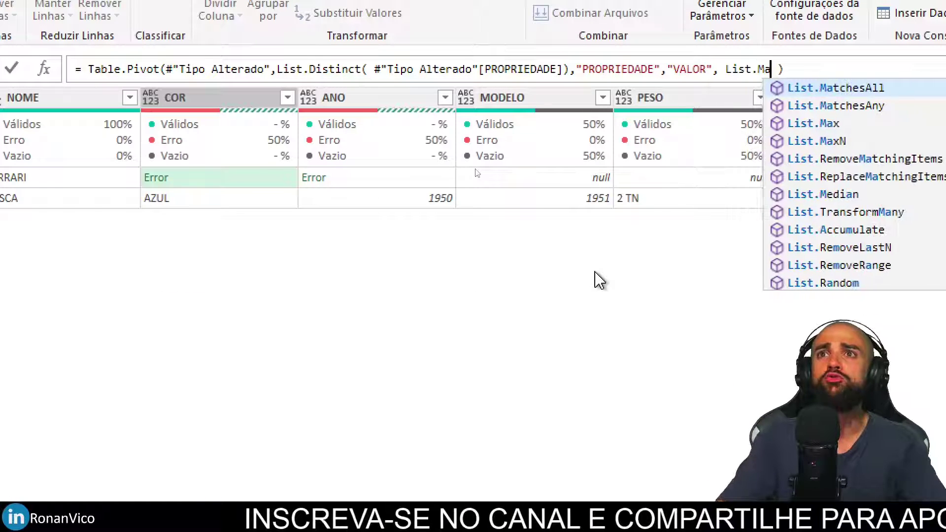
text(x)
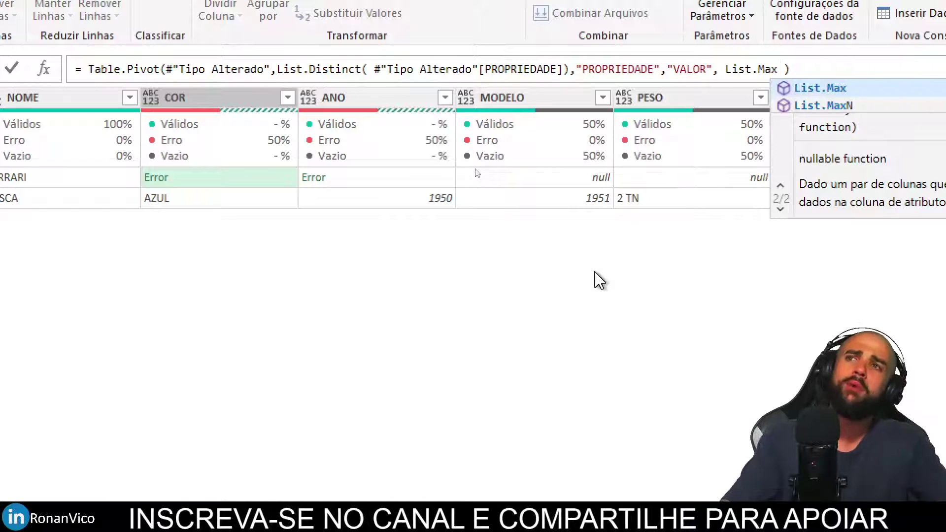
key(Return)
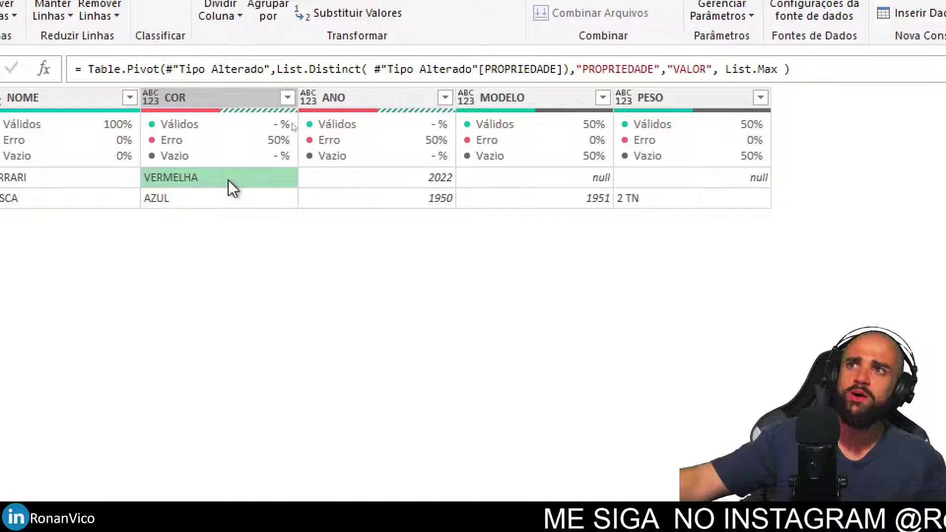
Change the Table.Pivot aggregation function to List.Count and check the counts for FERRARI and FUSCA
double_click(768, 69)
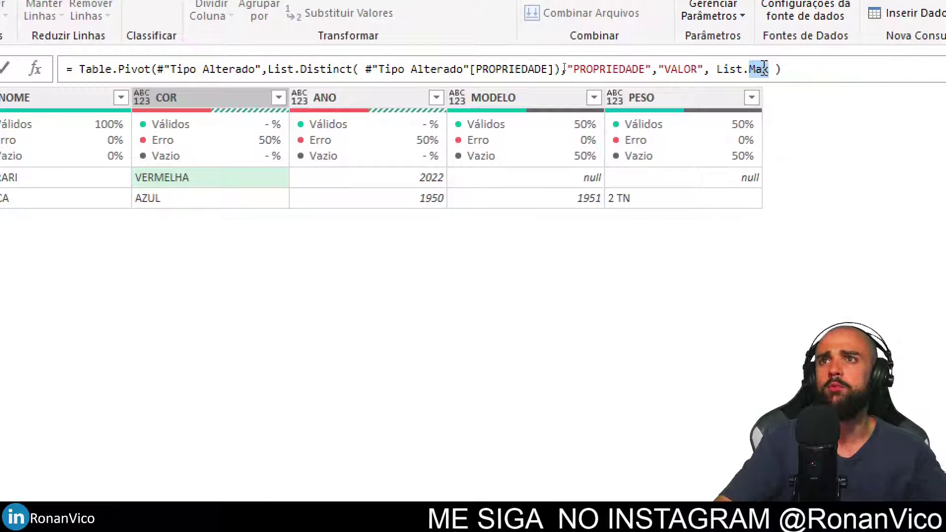
text(Count)
key(Return)
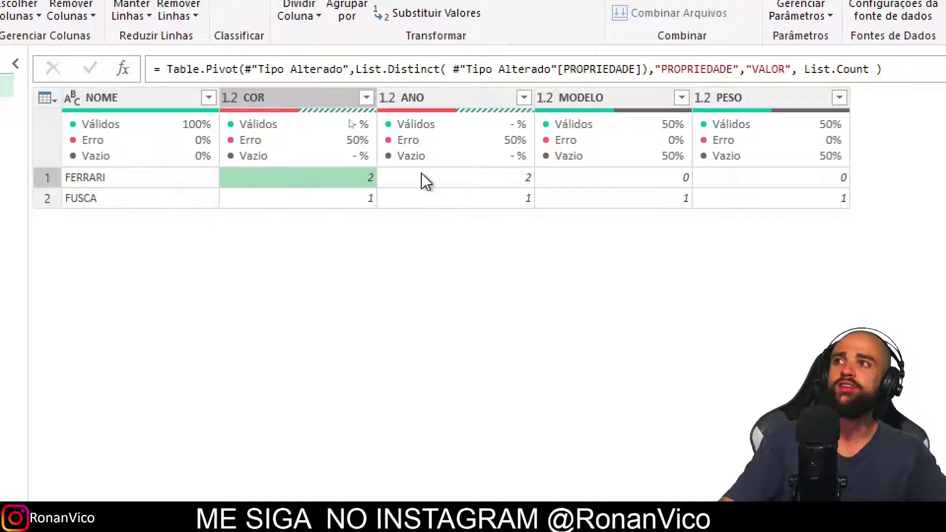
click(422, 178)
click(330, 202)
click(453, 197)
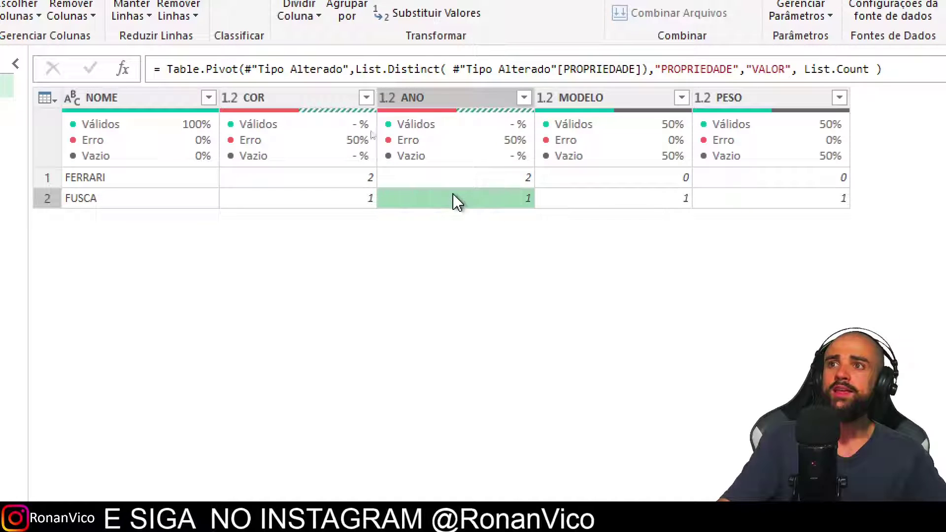
click(672, 201)
click(769, 199)
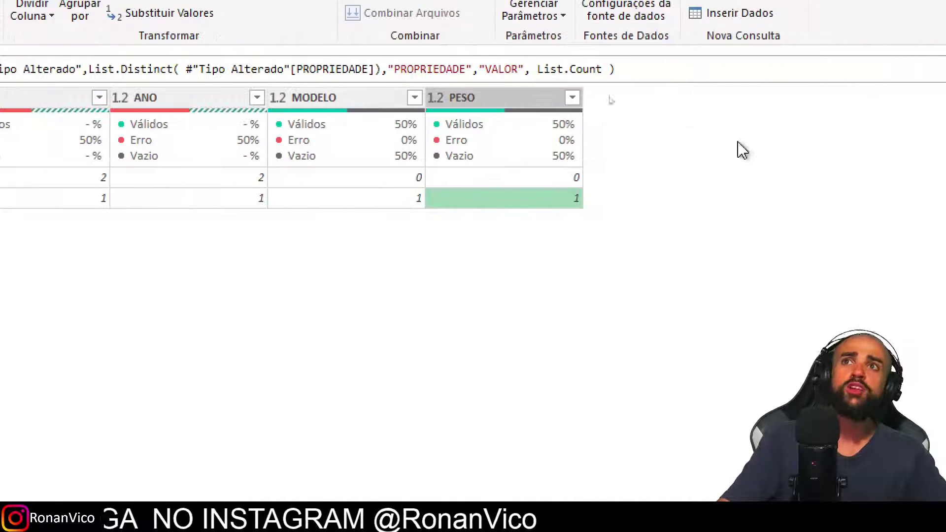
Change the Table.Pivot aggregation function back to List.Max and apply the formula
click(567, 69)
double_click(571, 68)
key(BackSpace)
text(Max)
key(Return)
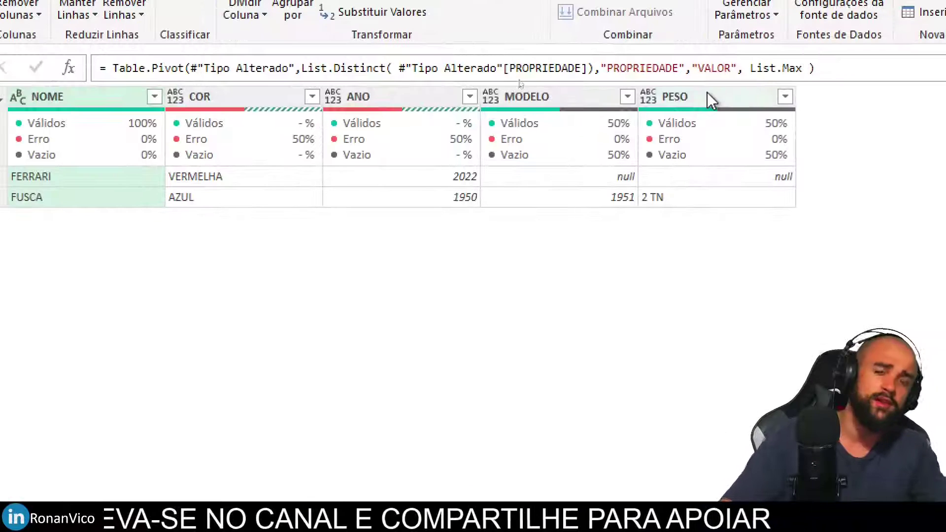
Unpivot the COR, ANO, MODELO and PESO columns into rows and check the resulting FERRARI rows
mouse_move(587, 156)
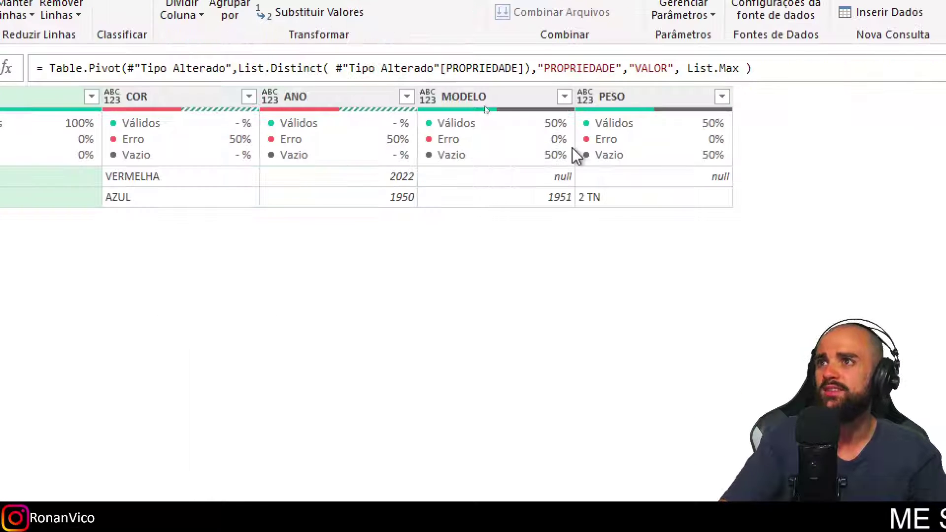
mouse_move(253, 111)
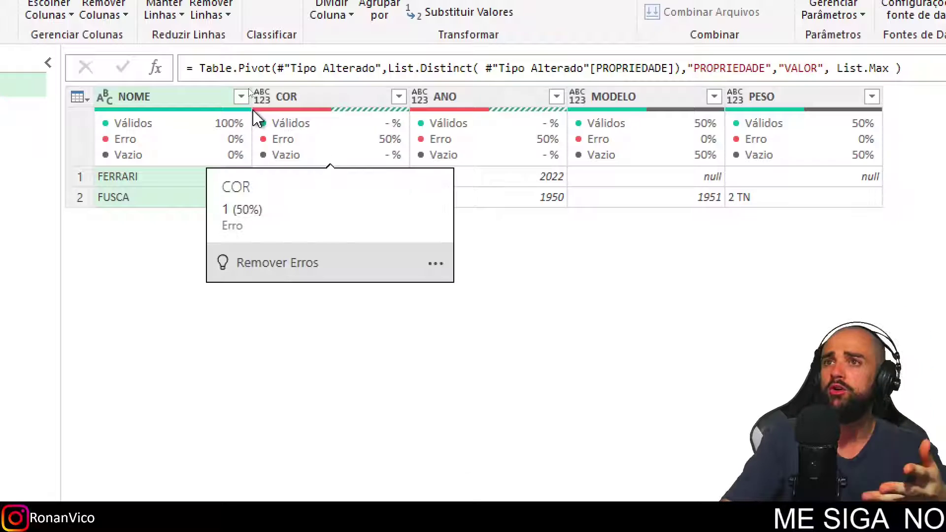
click(311, 99)
ctrl+click(444, 96)
ctrl+click(620, 99)
ctrl+click(761, 99)
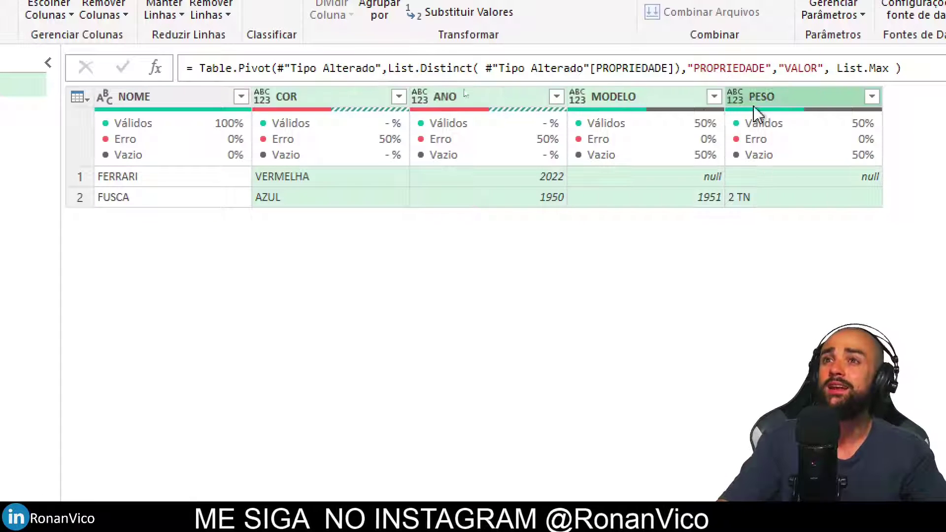
right_click(284, 97)
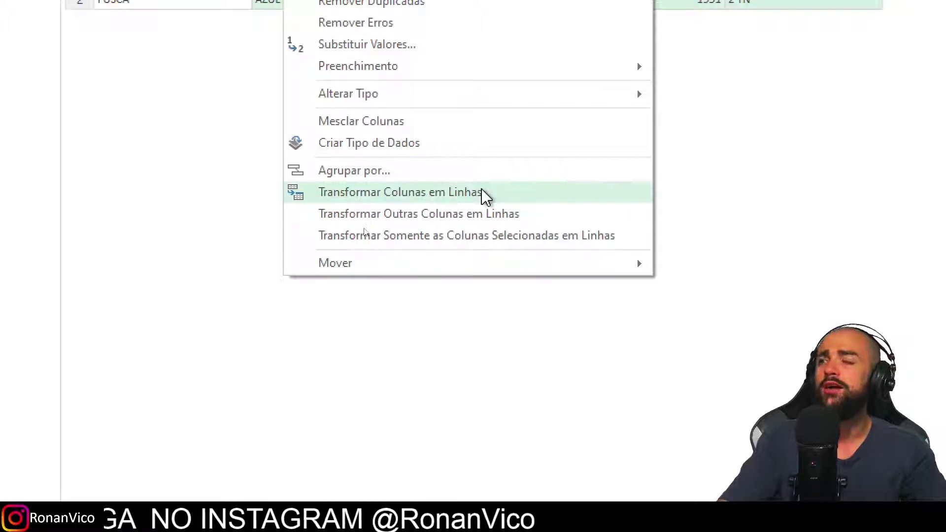
click(482, 194)
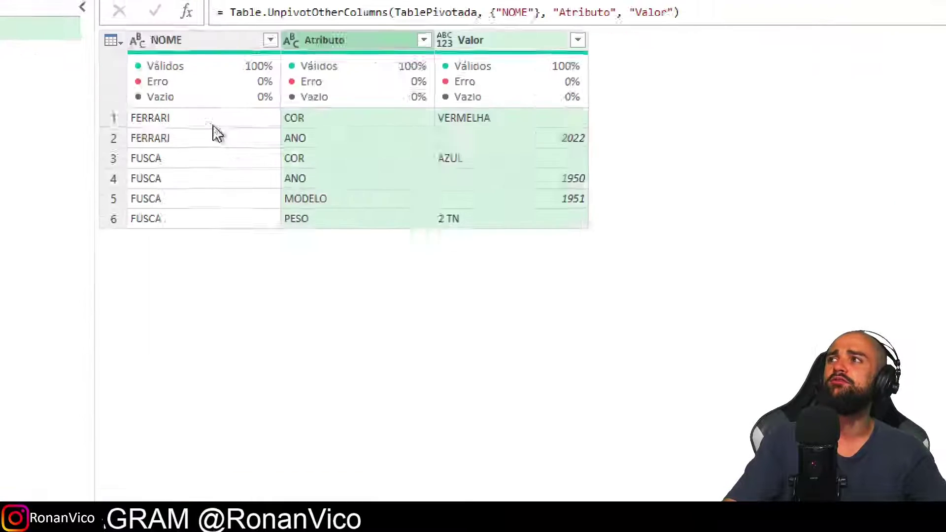
click(230, 121)
click(281, 122)
click(347, 122)
click(216, 131)
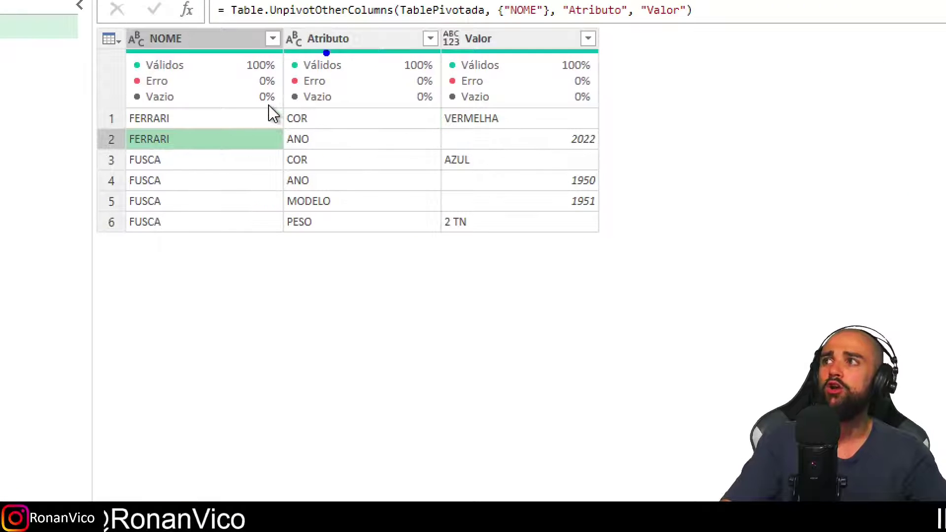